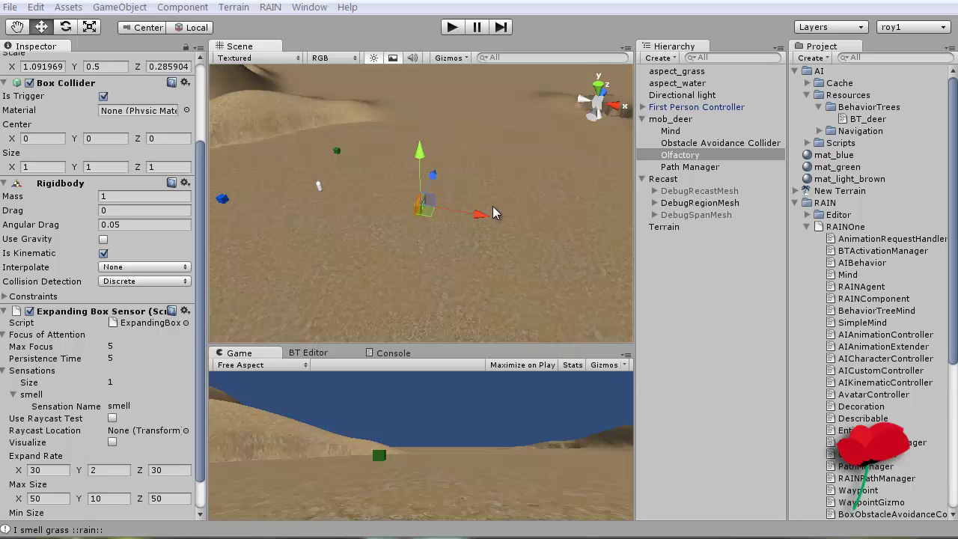
Move mob_deer across the terrain to the far side of the ridge, at about X 185.5 and Z 262.9
{"action": "left_click", "coordinate": [489, 186]}
{"action": "left_click", "coordinate": [421, 200]}
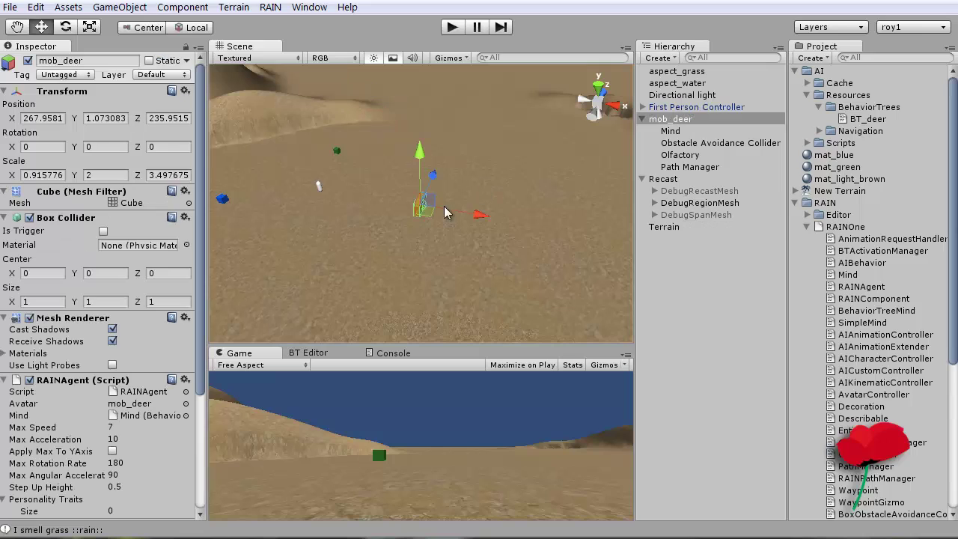
{"action": "key", "text": "f"}
{"action": "scroll", "coordinate": [480, 196], "scroll_direction": "down", "scroll_amount": 2}
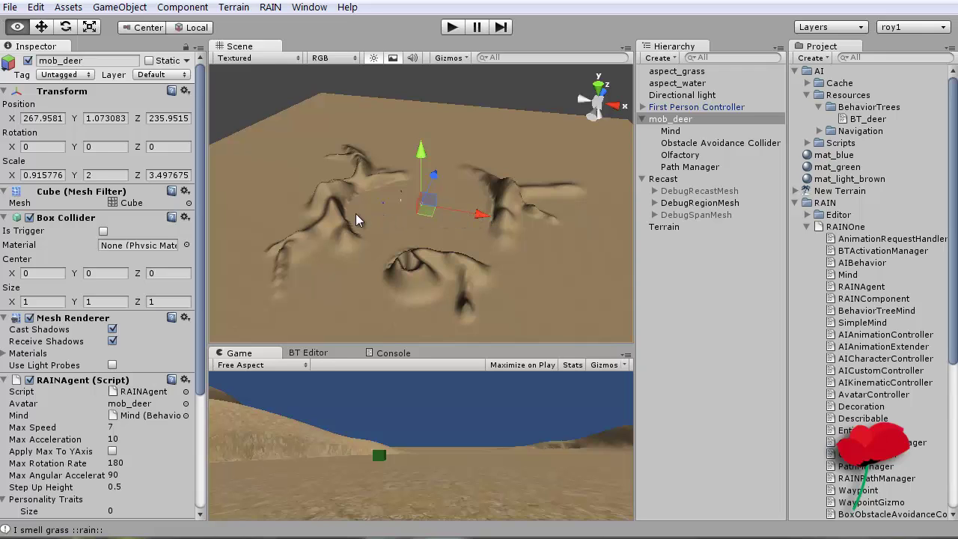
{"action": "left_click_drag", "start_coordinate": [355, 214], "coordinate": [682, 219], "text": "alt"}
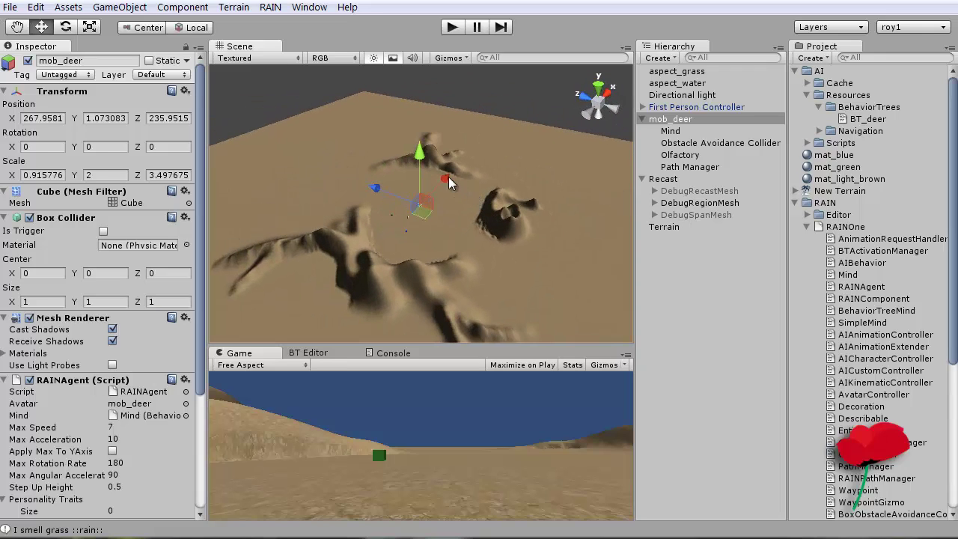
{"action": "left_click_drag", "start_coordinate": [445, 174], "coordinate": [479, 281]}
{"action": "left_click_drag", "start_coordinate": [464, 243], "coordinate": [438, 240]}
Add the Grass (Hill) texture to the terrain's paint textures with a 15 by 15 tile size
{"action": "left_click_drag", "start_coordinate": [374, 247], "coordinate": [574, 264], "text": "alt"}
{"action": "scroll", "coordinate": [575, 270], "scroll_direction": "up", "scroll_amount": 3}
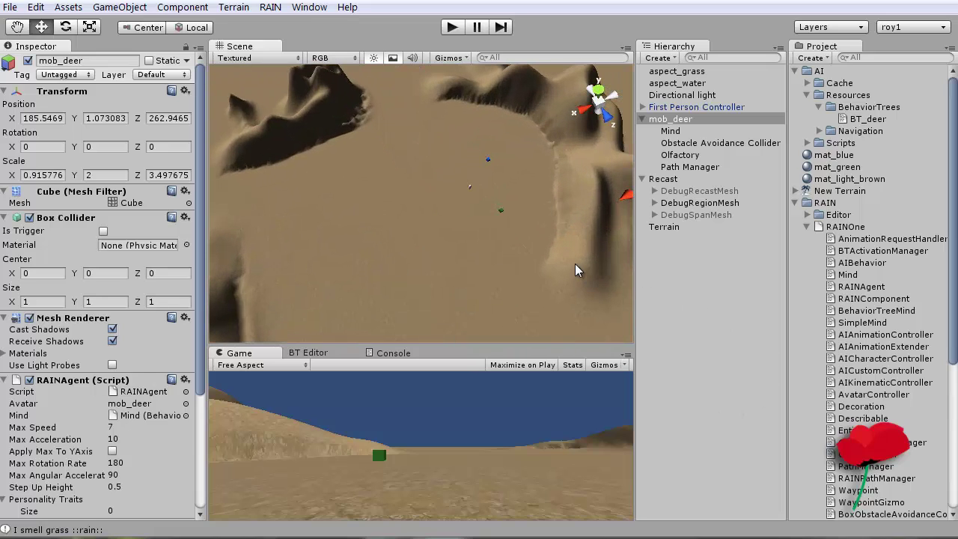
{"action": "left_click", "coordinate": [490, 228]}
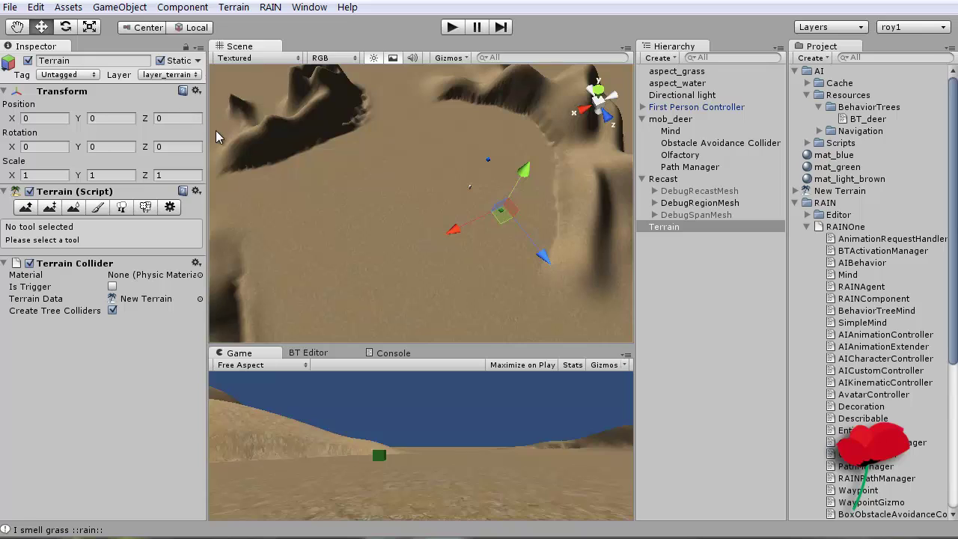
{"action": "left_click", "coordinate": [98, 210]}
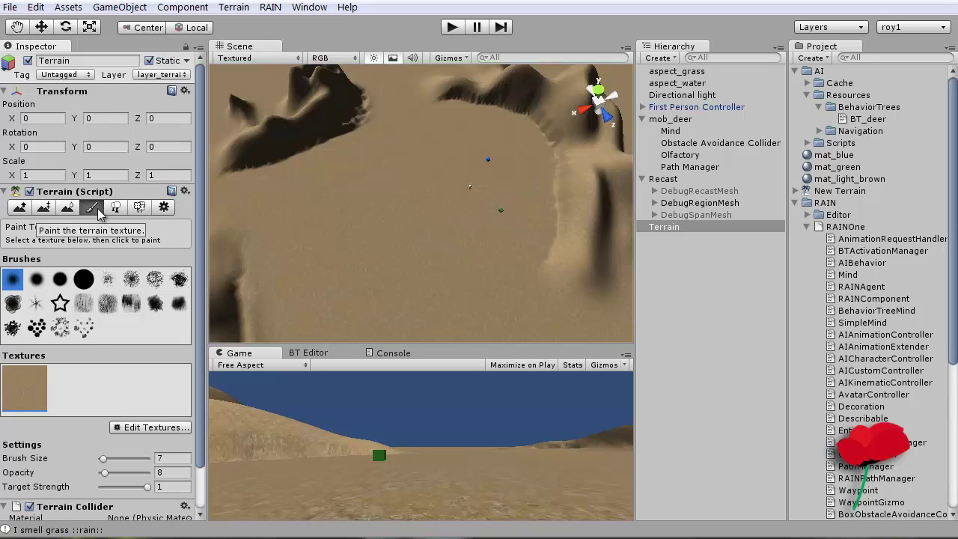
{"action": "left_click", "coordinate": [164, 427]}
{"action": "left_click", "coordinate": [165, 431]}
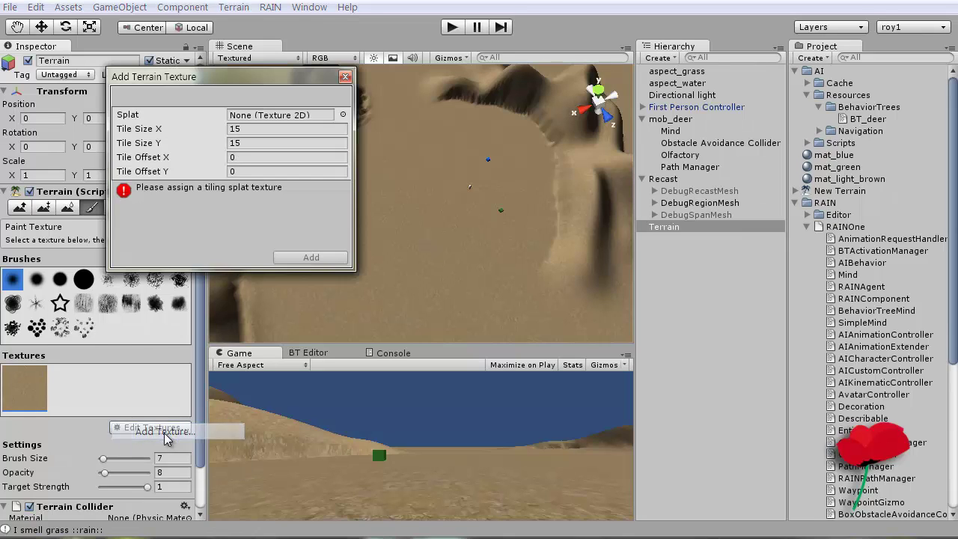
{"action": "left_click", "coordinate": [342, 115]}
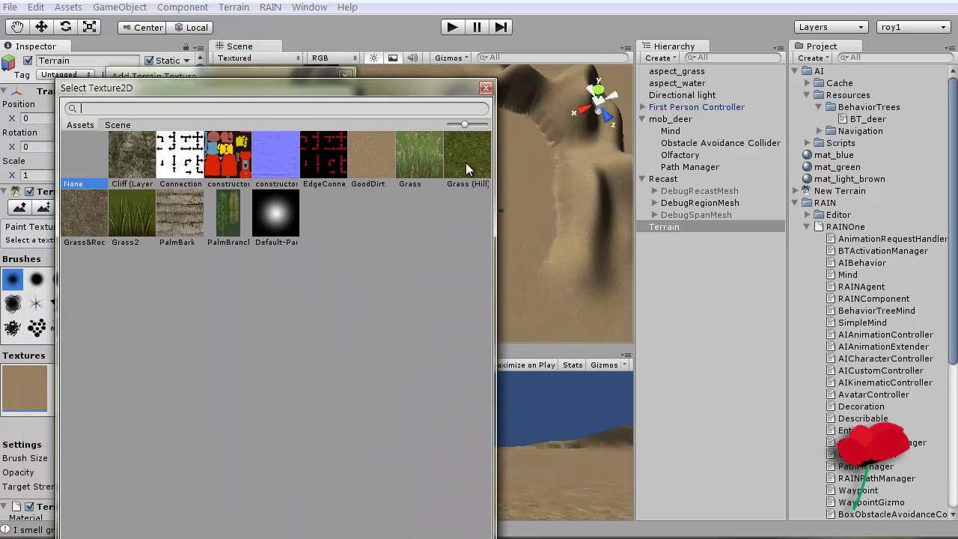
{"action": "double_click", "coordinate": [465, 163]}
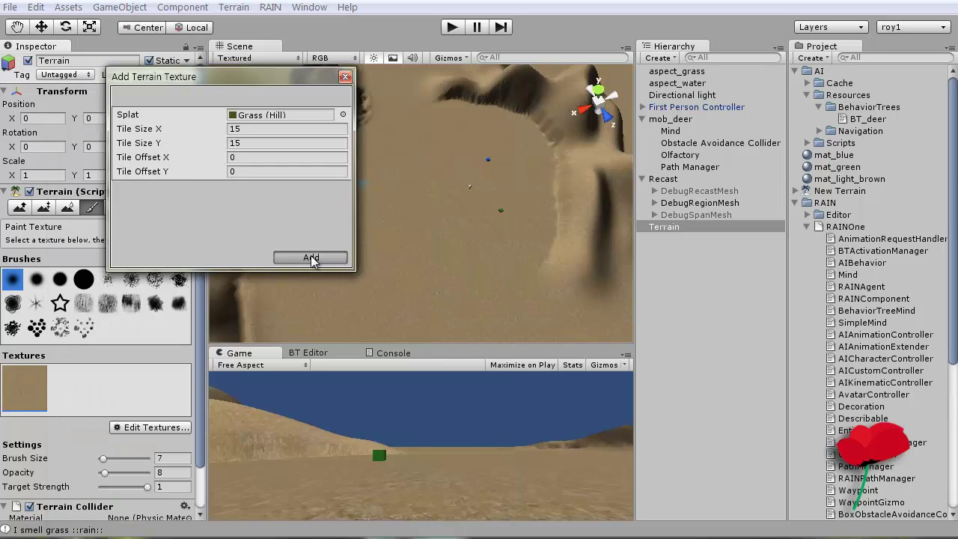
{"action": "left_click", "coordinate": [310, 257]}
Paint a patch of the grass texture on the terrain around the green cube
{"action": "left_click", "coordinate": [88, 398]}
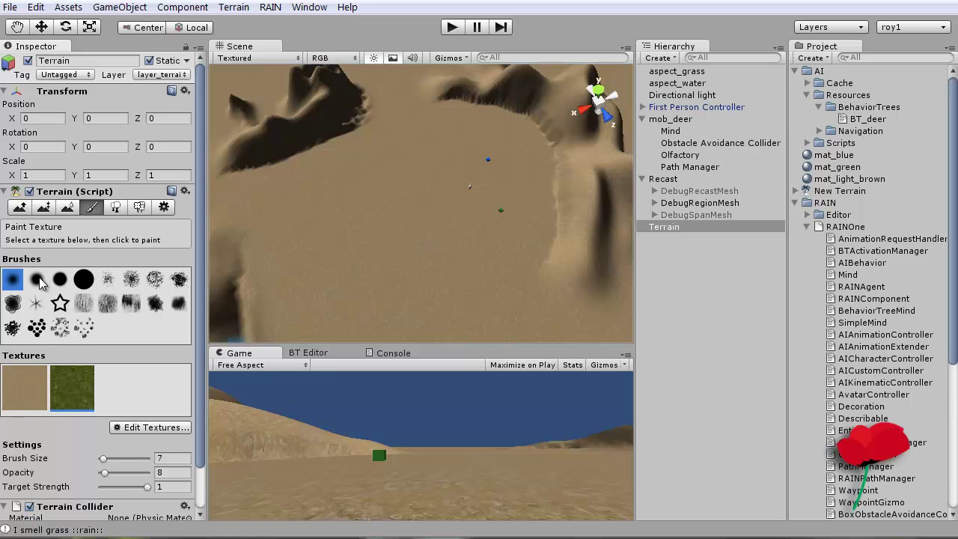
{"action": "scroll", "coordinate": [507, 214], "scroll_direction": "up", "scroll_amount": 5}
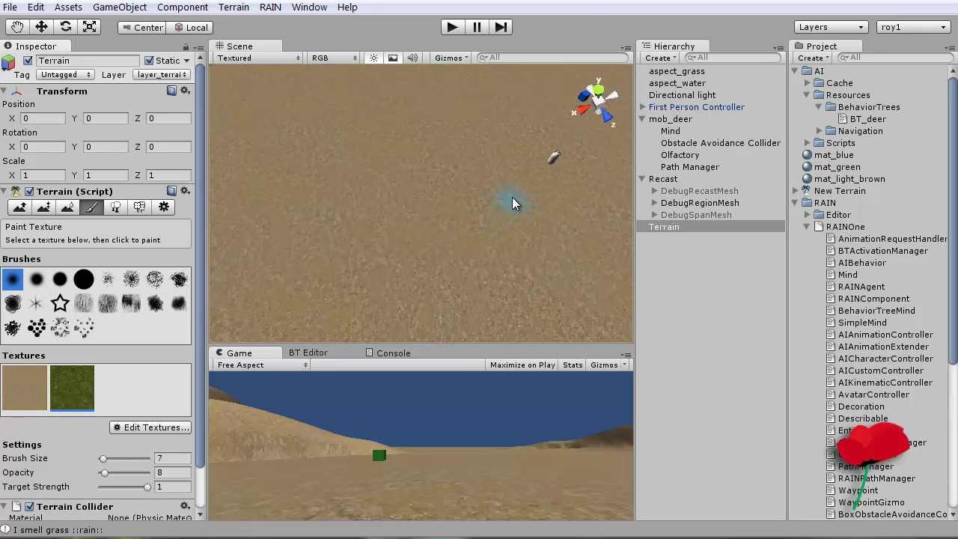
{"action": "key", "text": "alt"}
{"action": "left_click_drag", "start_coordinate": [547, 211], "coordinate": [278, 202]}
{"action": "mouse_move", "coordinate": [365, 181]}
{"action": "left_mouse_down"}
{"action": "mouse_move", "coordinate": [420, 181]}
{"action": "mouse_move", "coordinate": [377, 212]}
{"action": "mouse_move", "coordinate": [407, 196]}
{"action": "mouse_move", "coordinate": [392, 192]}
{"action": "mouse_move", "coordinate": [395, 210]}
{"action": "mouse_move", "coordinate": [415, 178]}
{"action": "mouse_move", "coordinate": [342, 242]}
{"action": "mouse_move", "coordinate": [355, 182]}
{"action": "mouse_move", "coordinate": [340, 222]}
{"action": "mouse_move", "coordinate": [352, 223]}
{"action": "mouse_move", "coordinate": [356, 243]}
{"action": "mouse_move", "coordinate": [445, 210]}
{"action": "mouse_move", "coordinate": [455, 187]}
{"action": "mouse_move", "coordinate": [401, 159]}
{"action": "mouse_move", "coordinate": [340, 165]}
{"action": "mouse_move", "coordinate": [428, 148]}
{"action": "mouse_move", "coordinate": [422, 216]}
{"action": "left_mouse_up"}
{"action": "left_click_drag", "start_coordinate": [418, 254], "coordinate": [413, 245]}
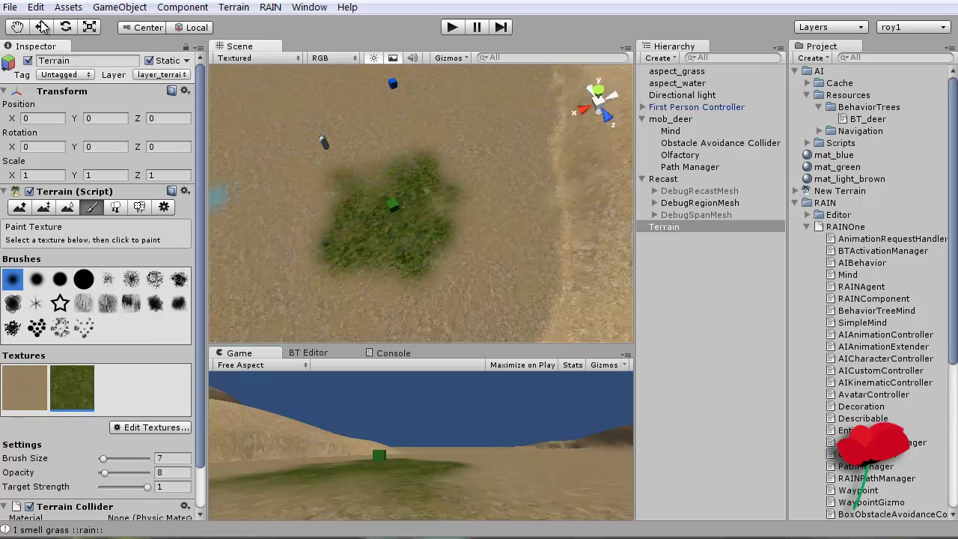
Examine mob_deer's position relative to the grass patch and its Olfactory object's Expanding Box Sensor size settings
{"action": "scroll", "coordinate": [415, 106], "scroll_direction": "down", "scroll_amount": 6}
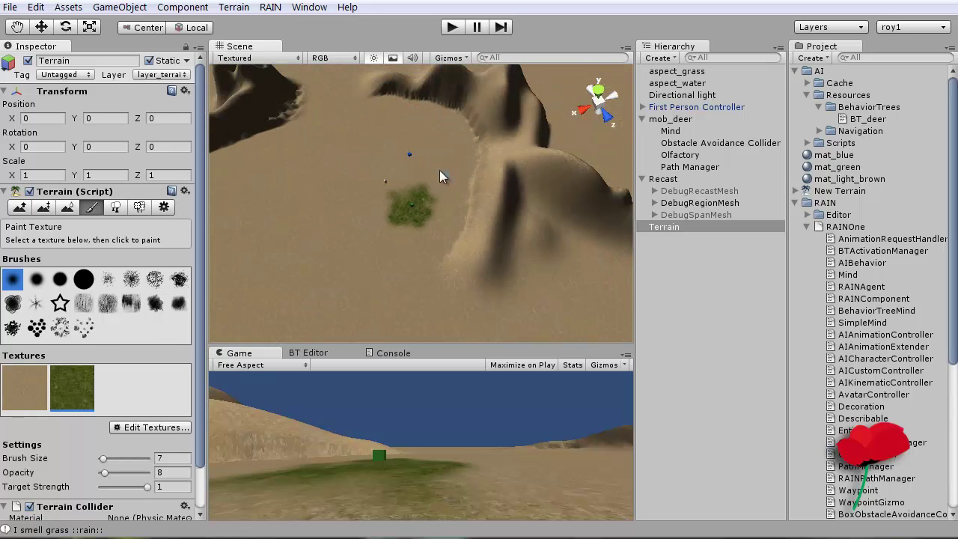
{"action": "left_click_drag", "start_coordinate": [439, 170], "coordinate": [310, 124], "text": "alt"}
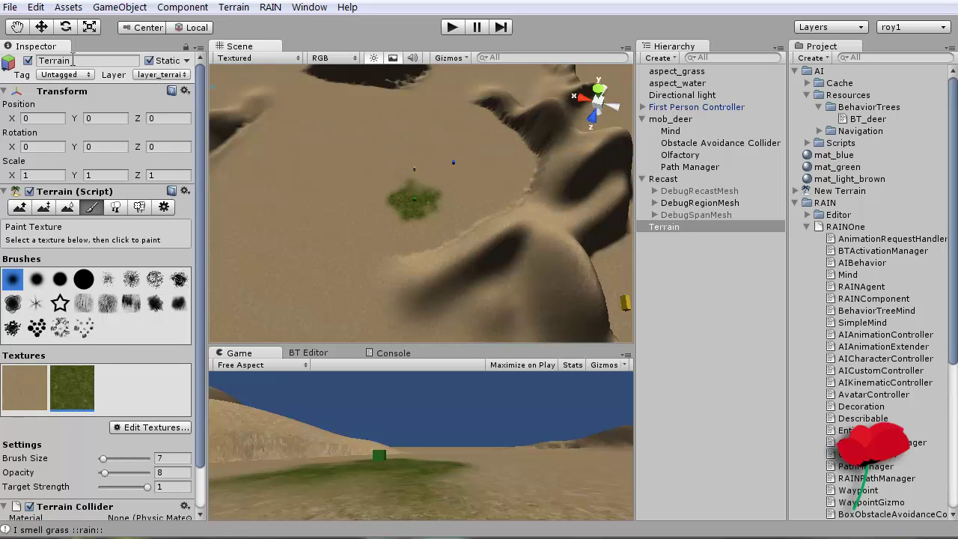
{"action": "middle_click_drag", "start_coordinate": [463, 179], "coordinate": [434, 151]}
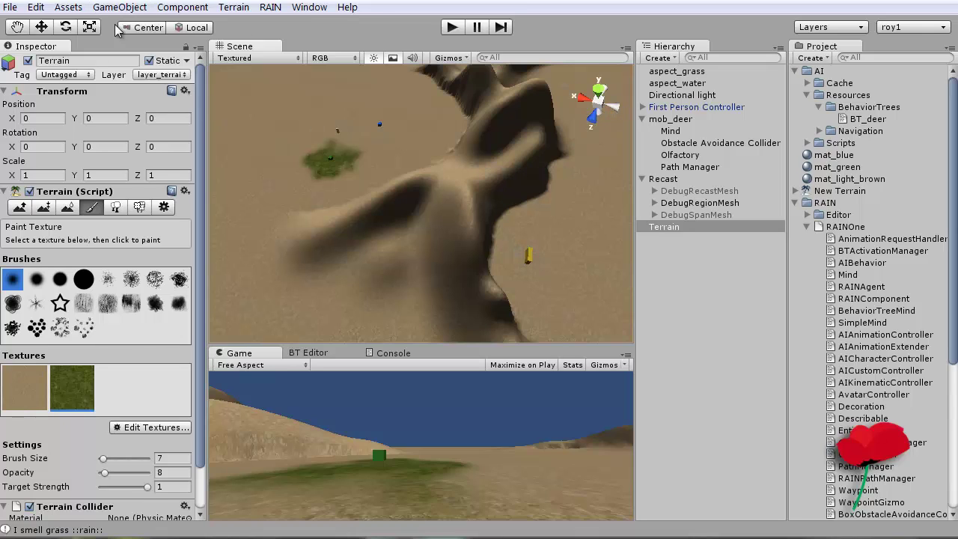
{"action": "key", "text": "w"}
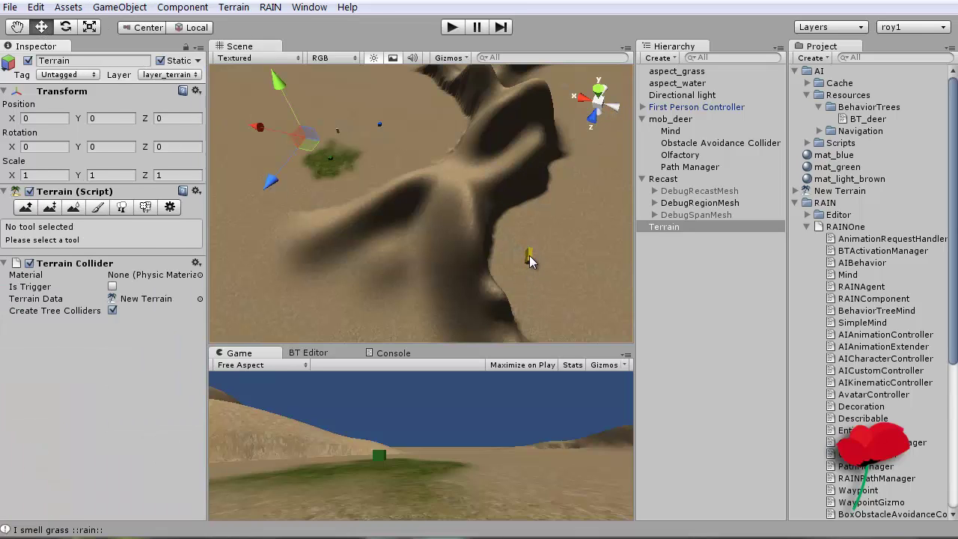
{"action": "left_click", "coordinate": [530, 259]}
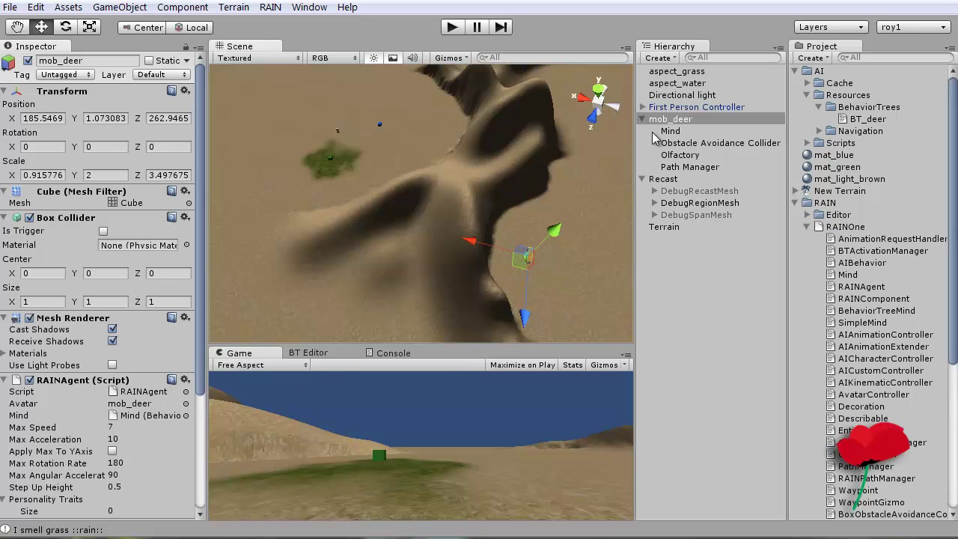
{"action": "left_click", "coordinate": [679, 157]}
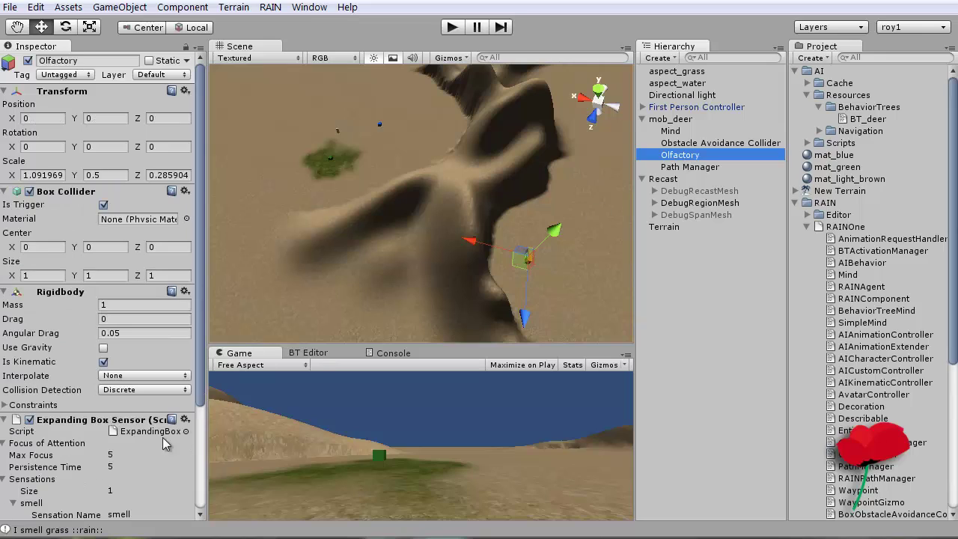
{"action": "left_click_drag", "start_coordinate": [200, 320], "coordinate": [202, 419]}
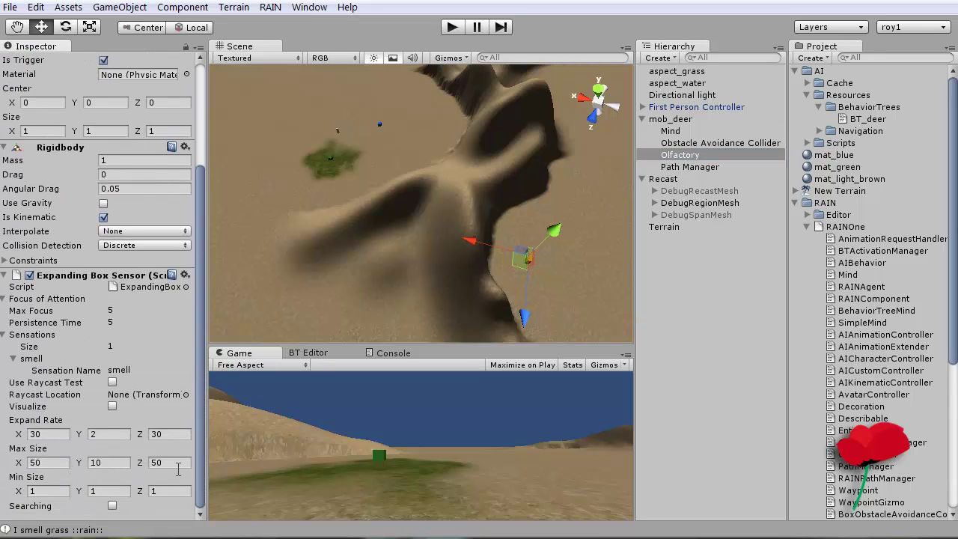
Create a cube and place it on the ground beside the grass patch at about X 260, Y 0.7, Z 252
{"action": "scroll", "coordinate": [386, 268], "scroll_direction": "up", "scroll_amount": 4}
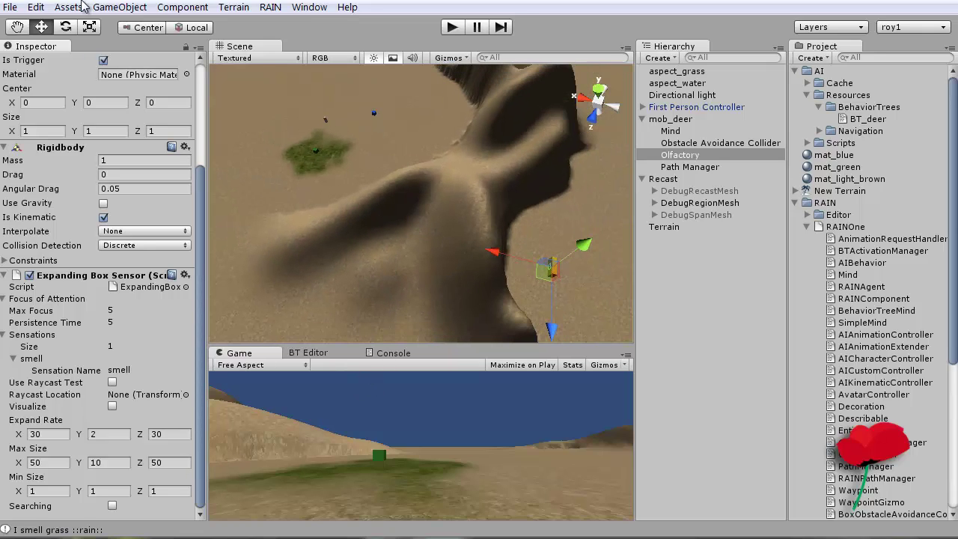
{"action": "left_click", "coordinate": [118, 8]}
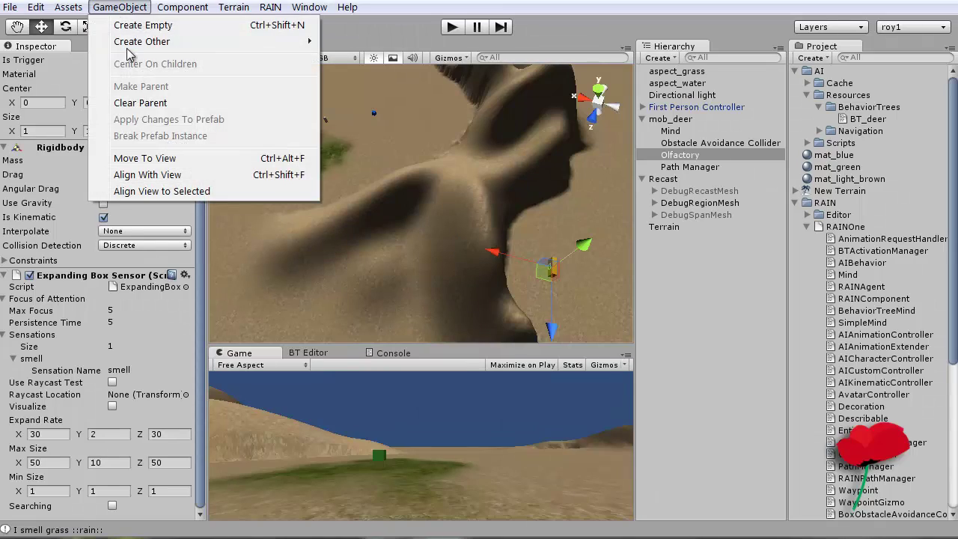
{"action": "mouse_move", "coordinate": [133, 44]}
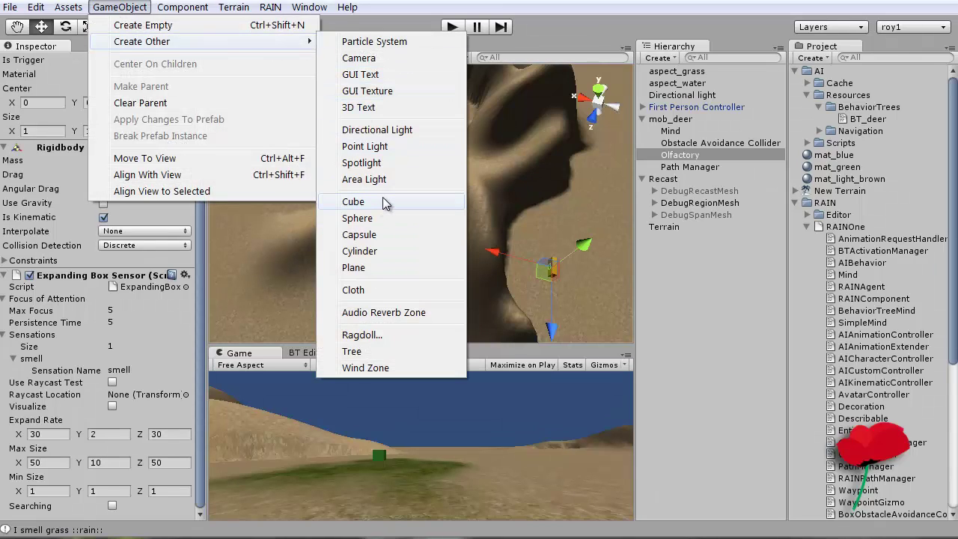
{"action": "left_click", "coordinate": [382, 199]}
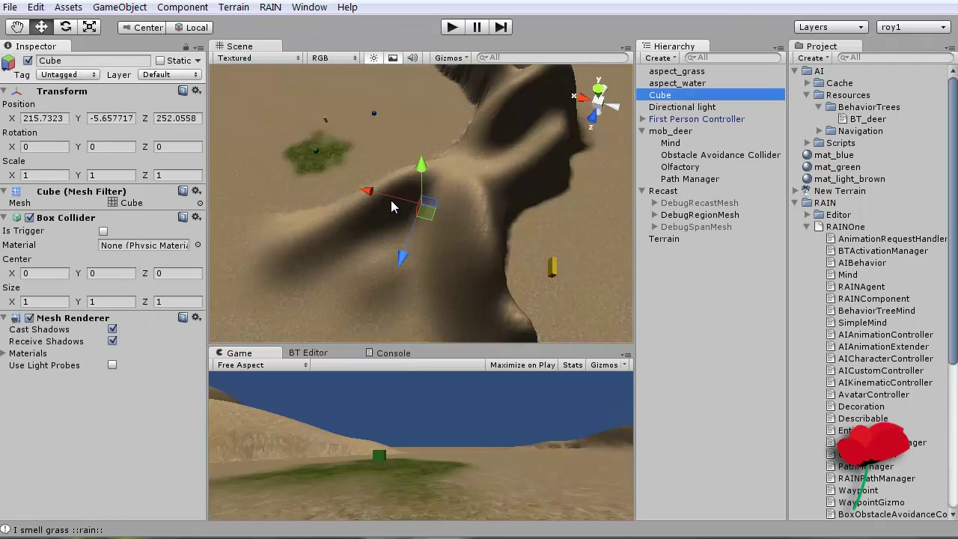
{"action": "left_click_drag", "start_coordinate": [355, 190], "coordinate": [217, 172]}
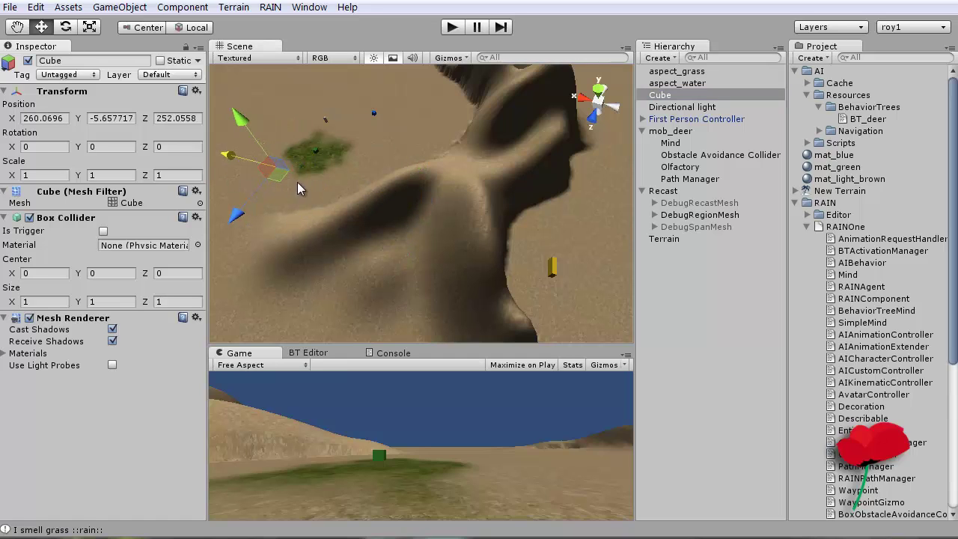
{"action": "key", "text": "f"}
{"action": "scroll", "coordinate": [351, 168], "scroll_direction": "down", "scroll_amount": 2}
{"action": "scroll", "coordinate": [366, 179], "scroll_direction": "down", "scroll_amount": 5}
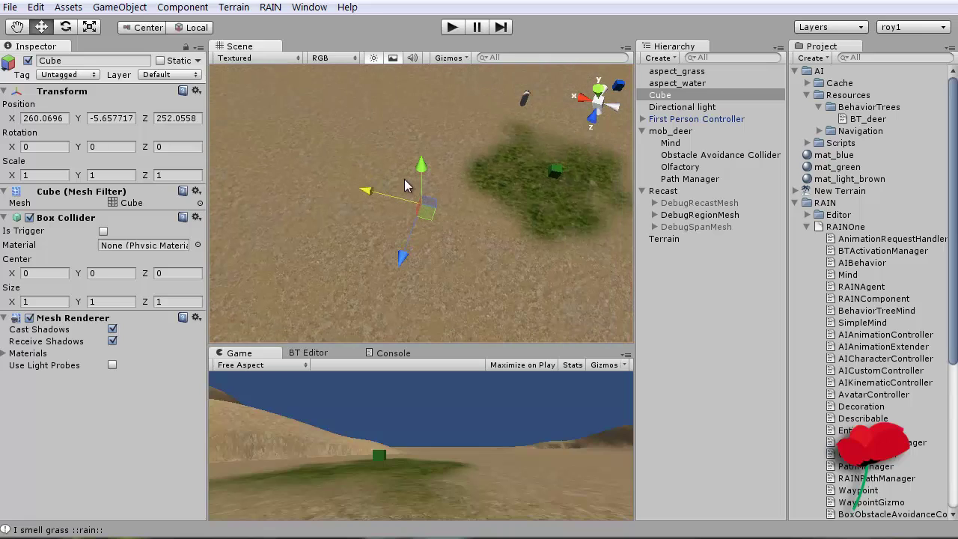
{"action": "left_click_drag", "start_coordinate": [419, 172], "coordinate": [416, 147]}
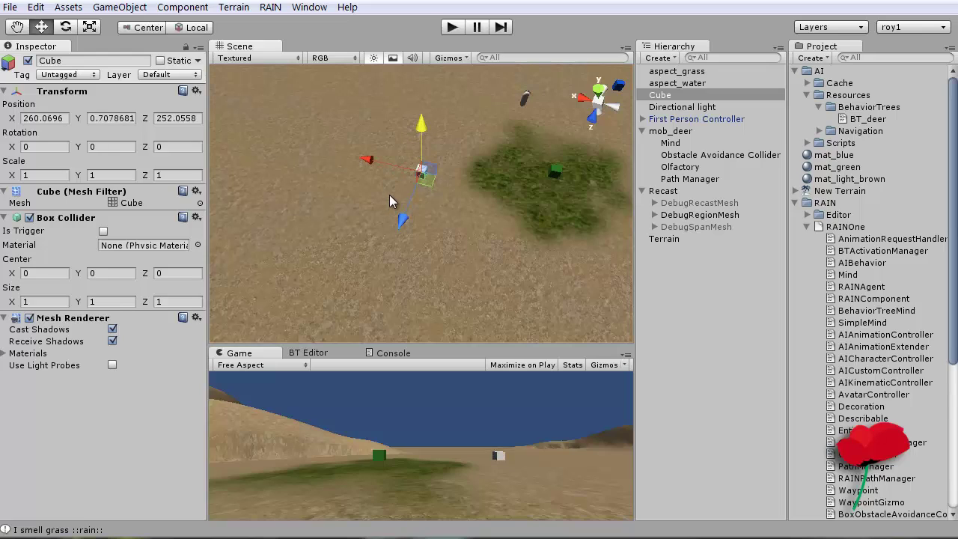
Set the new cube's X scale to 50 and rename it ruler50
{"action": "left_click", "coordinate": [64, 175]}
{"action": "type", "text": "50"}
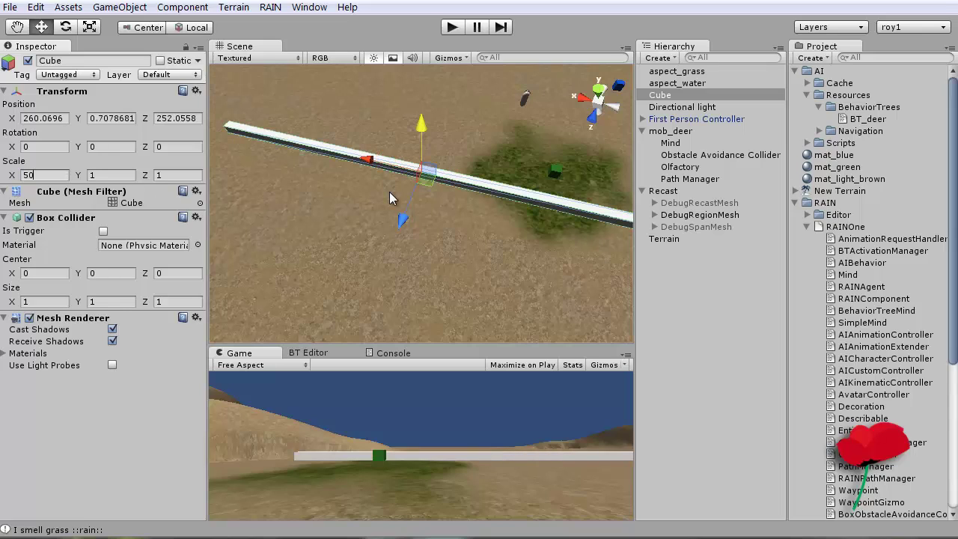
{"action": "left_click", "coordinate": [666, 100]}
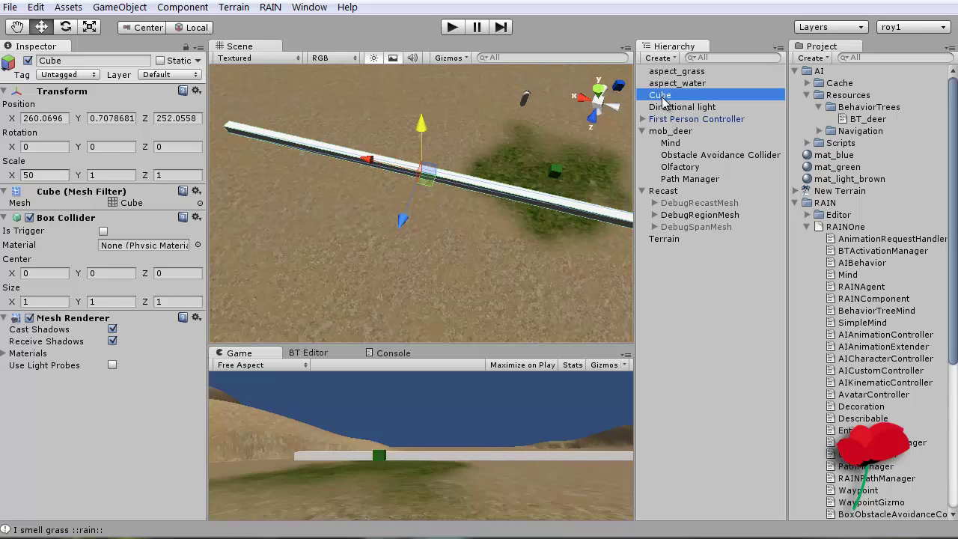
{"action": "left_click", "coordinate": [662, 97]}
{"action": "type", "text": "ruler50"}
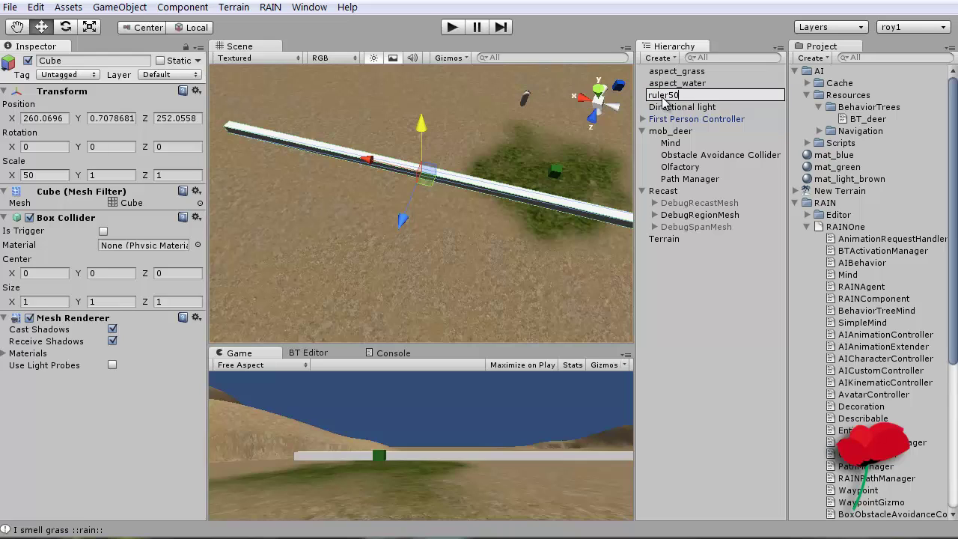
{"action": "left_click", "coordinate": [719, 297]}
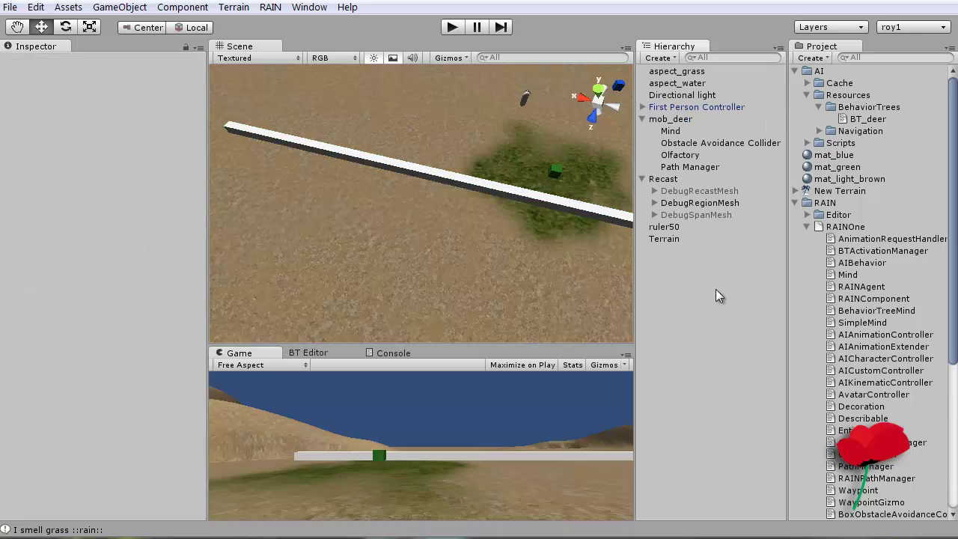
Duplicate ruler50 and move the copy along the Z axis to about 266.6, parallel to the original
{"action": "left_click", "coordinate": [517, 196]}
{"action": "key", "text": "f"}
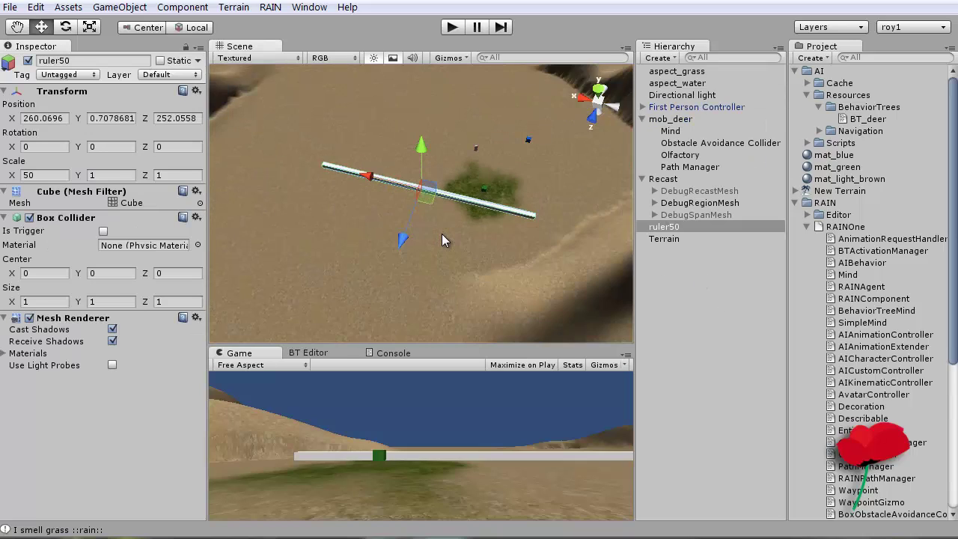
{"action": "scroll", "coordinate": [441, 234], "scroll_direction": "down", "scroll_amount": 3}
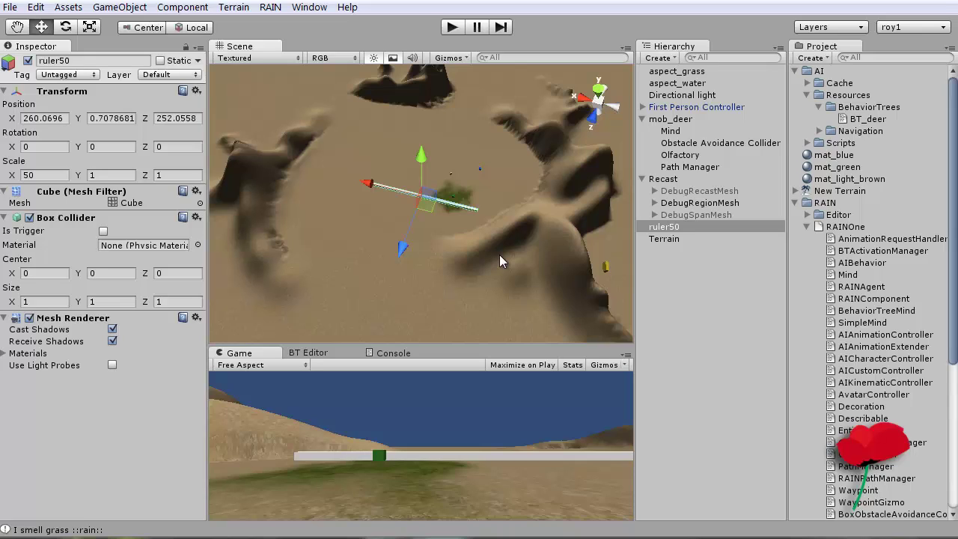
{"action": "right_click", "coordinate": [677, 231]}
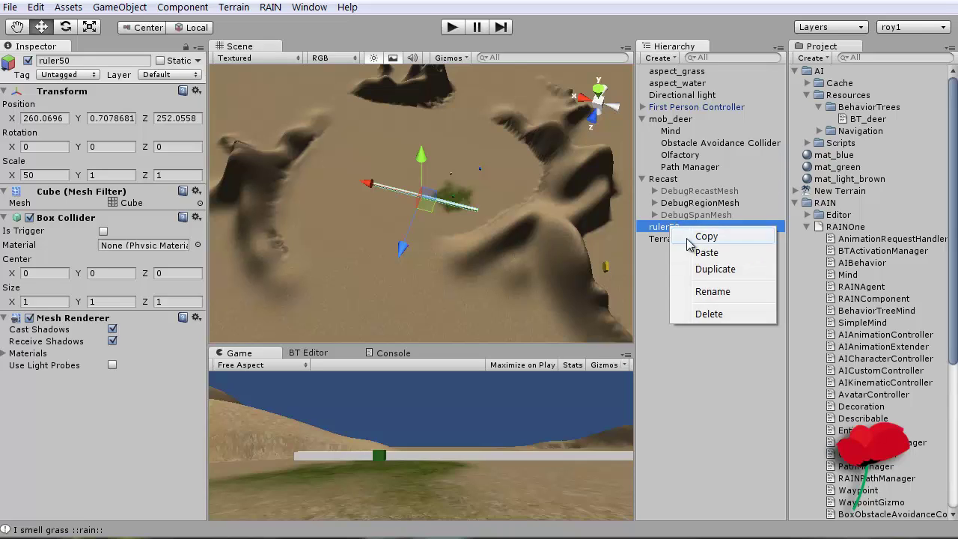
{"action": "left_click", "coordinate": [735, 269]}
{"action": "left_click_drag", "start_coordinate": [404, 248], "coordinate": [394, 266]}
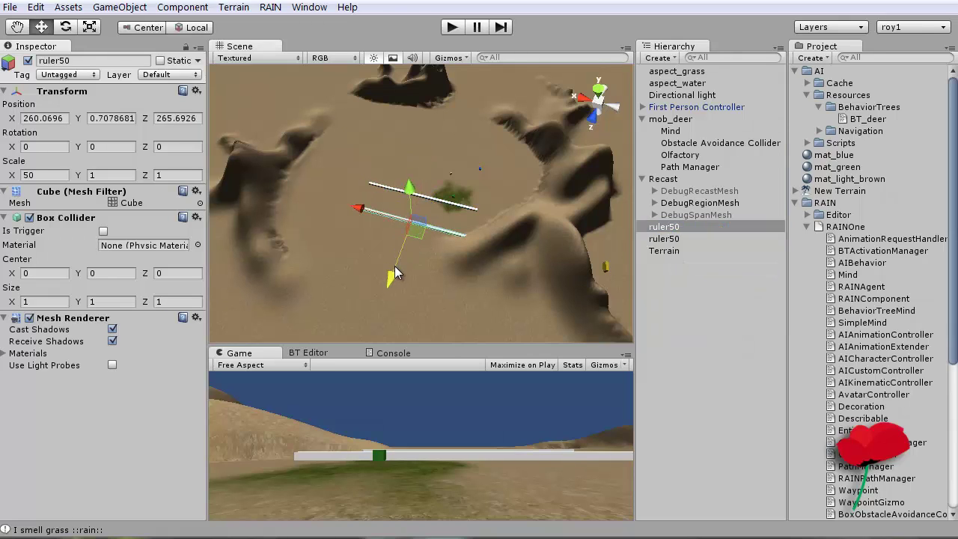
Set the duplicated ruler's X scale to 100 and reselect it in the object hierarchy
{"action": "left_click", "coordinate": [43, 174]}
{"action": "type", "text": "100"}
{"action": "left_click", "coordinate": [673, 228]}
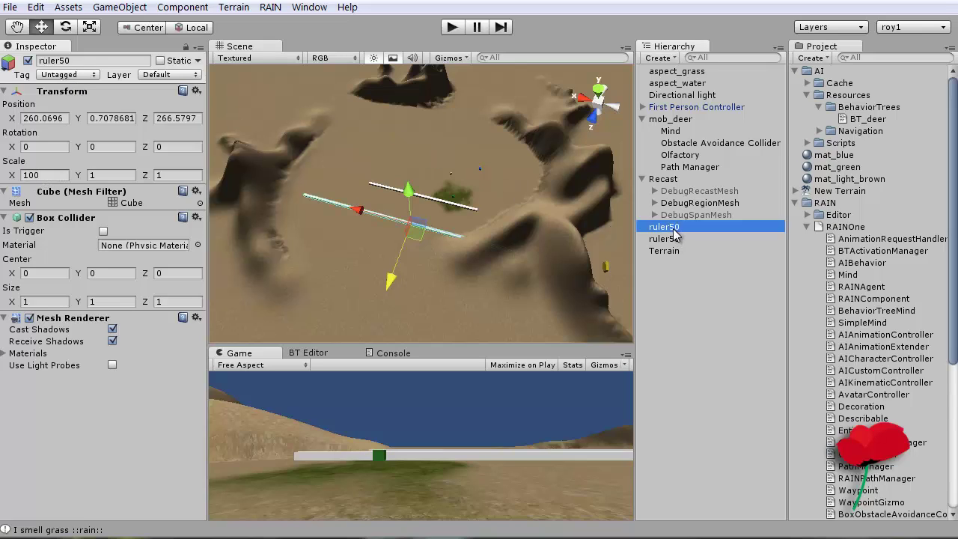
Rename the duplicated ruler as ruler100 and move it along the X axis to about 273.8
{"action": "left_click", "coordinate": [673, 230]}
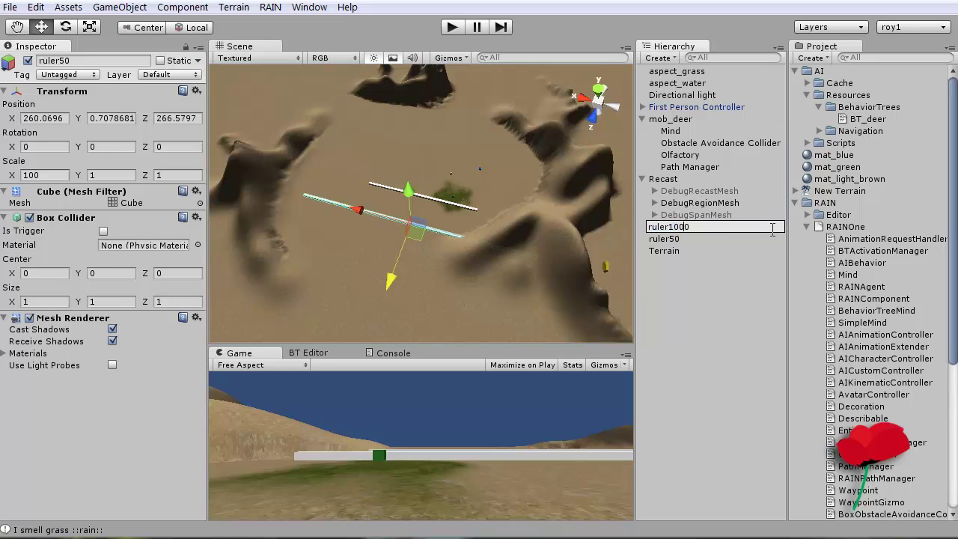
{"action": "key", "text": "Return"}
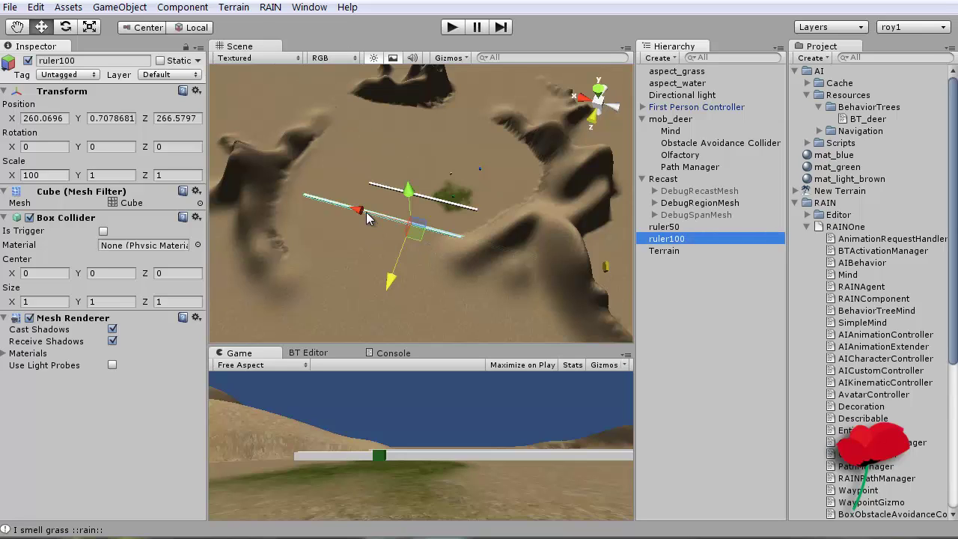
{"action": "left_click_drag", "start_coordinate": [366, 212], "coordinate": [329, 202]}
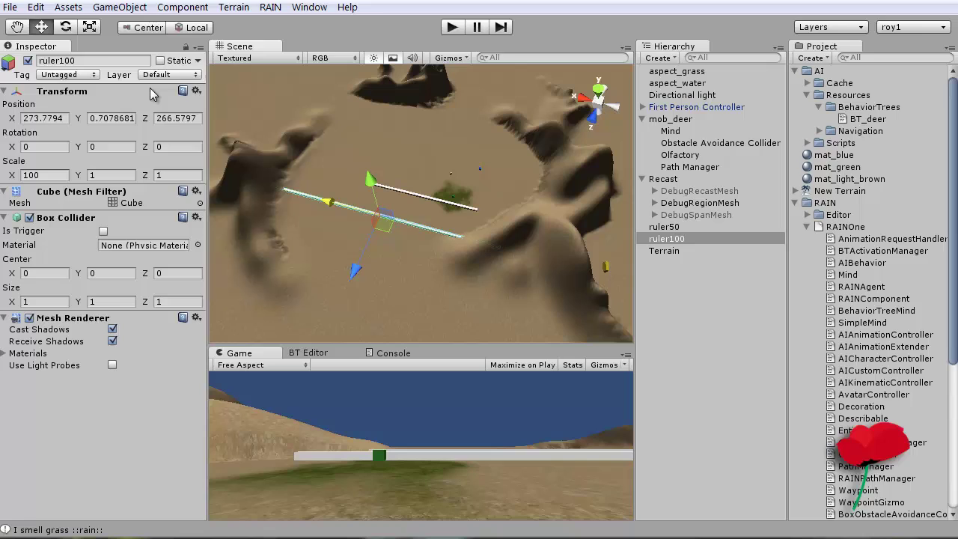
Rotate ruler100 about the Y axis to about -4.2° and slide it along its length to about X 236.3, Z 263.8
{"action": "left_click", "coordinate": [65, 27]}
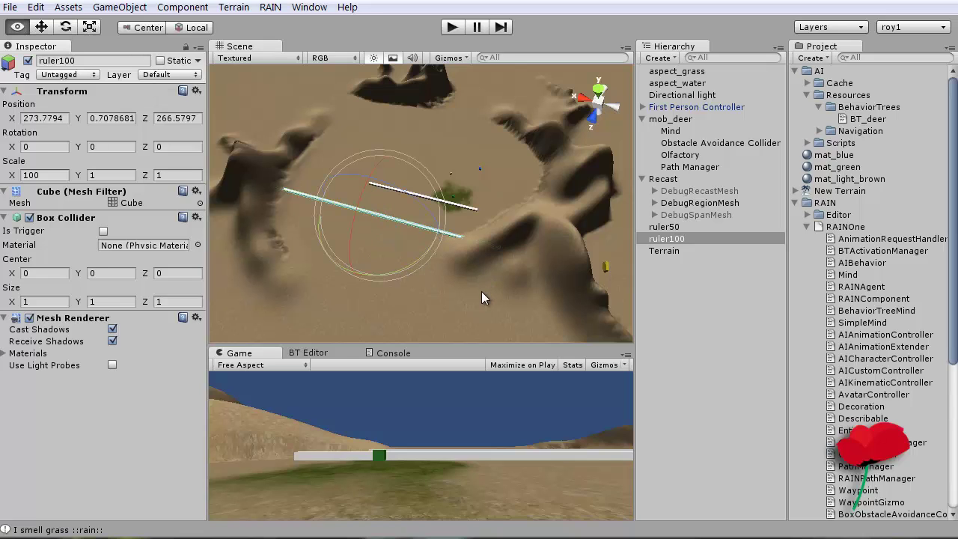
{"action": "left_click_drag", "start_coordinate": [481, 292], "coordinate": [243, 230], "text": "alt"}
{"action": "key", "text": "alt"}
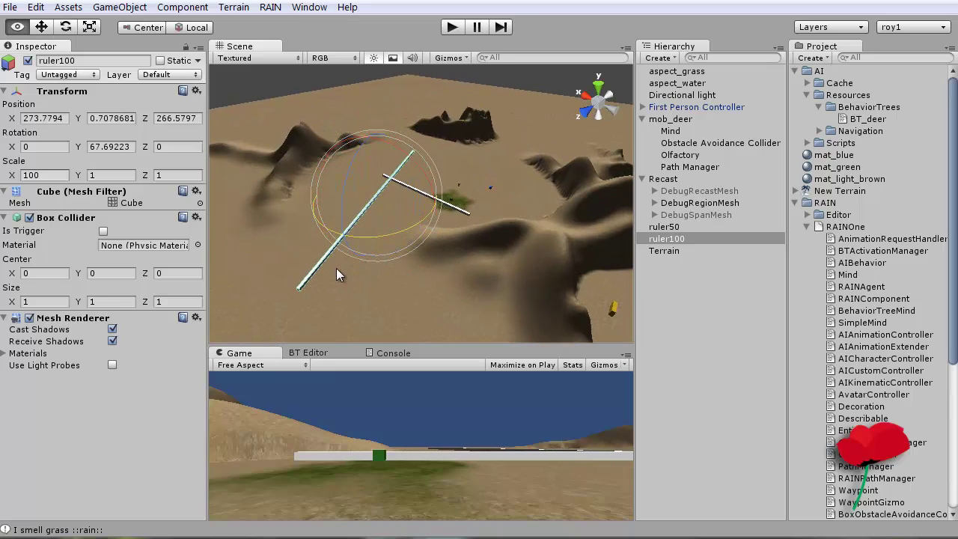
{"action": "left_click_drag", "start_coordinate": [258, 175], "coordinate": [598, 247], "text": "alt"}
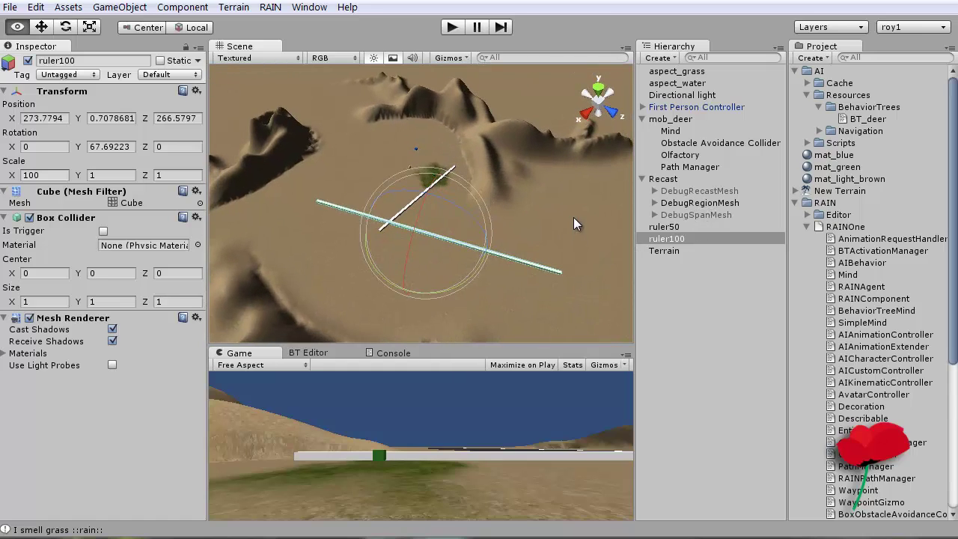
{"action": "left_click_drag", "start_coordinate": [573, 217], "coordinate": [283, 184], "text": "alt"}
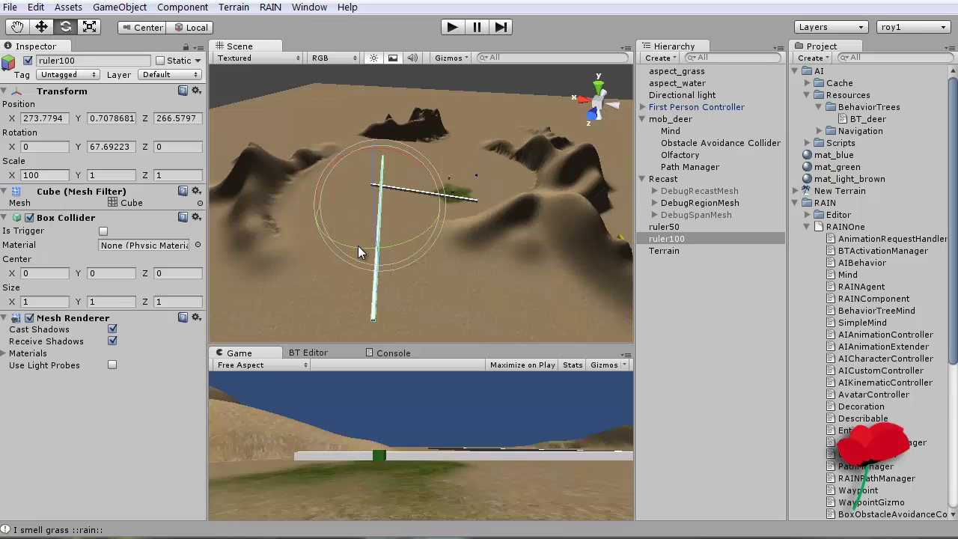
{"action": "left_click_drag", "start_coordinate": [357, 248], "coordinate": [533, 217]}
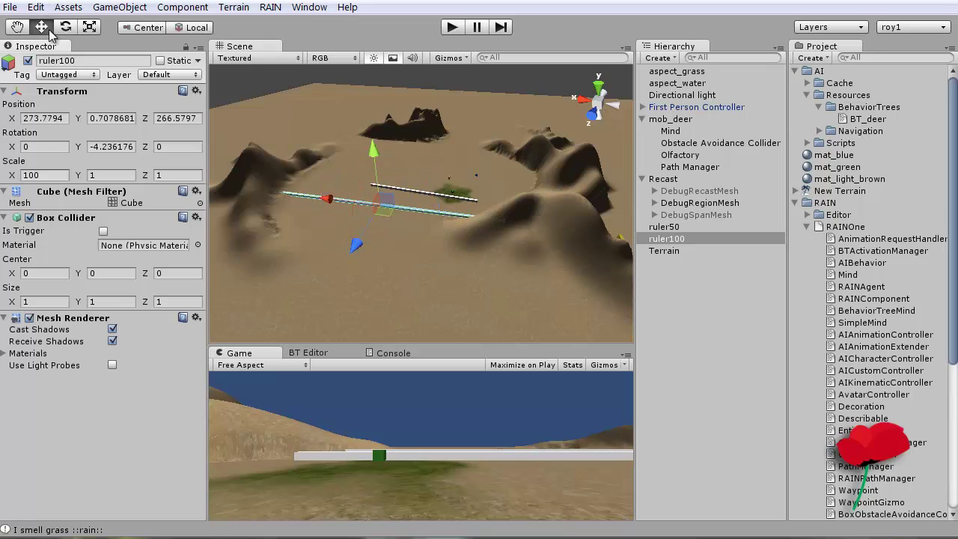
{"action": "left_click_drag", "start_coordinate": [336, 202], "coordinate": [397, 207]}
{"action": "left_click_drag", "start_coordinate": [356, 236], "coordinate": [527, 316], "text": "alt"}
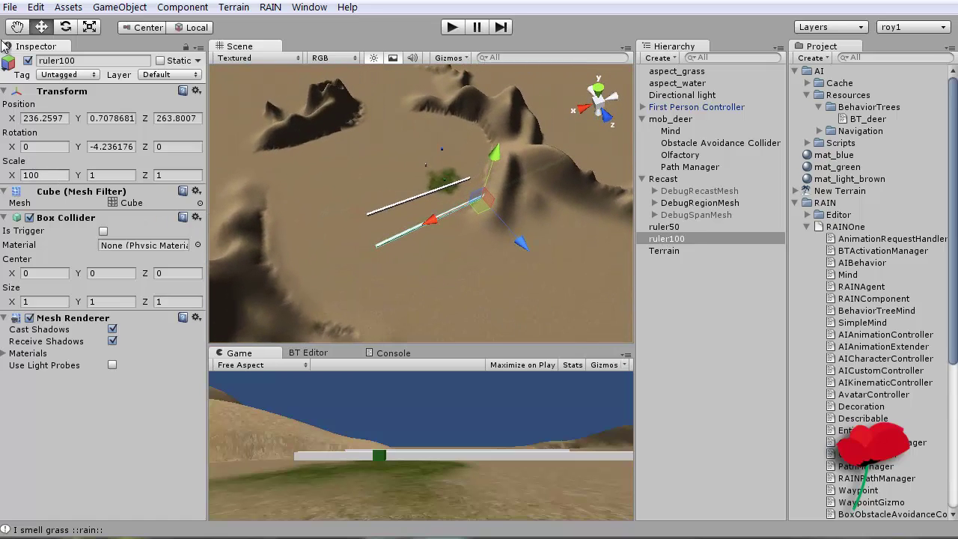
Deactivate both ruler100 and ruler50 in the scene
{"action": "left_click", "coordinate": [27, 61]}
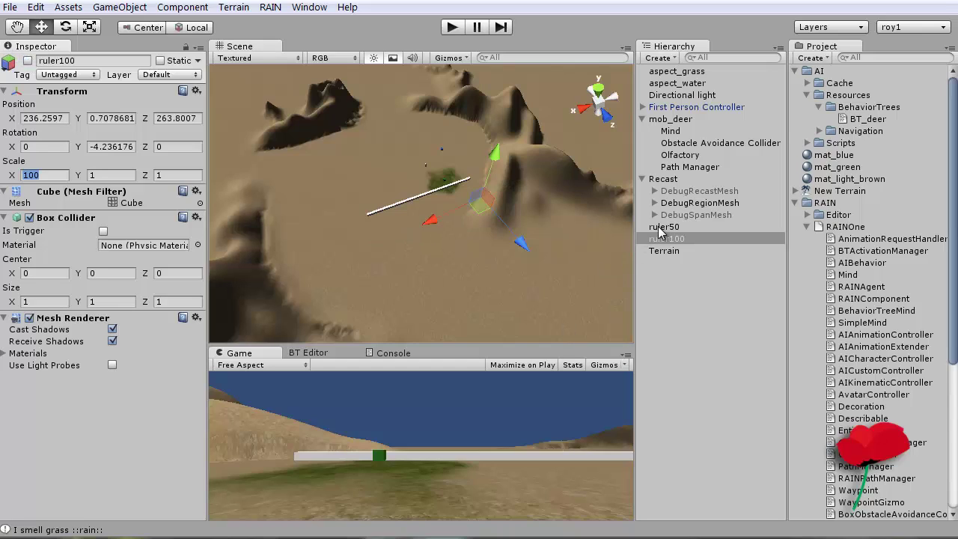
{"action": "left_click", "coordinate": [658, 227]}
{"action": "left_click", "coordinate": [28, 61]}
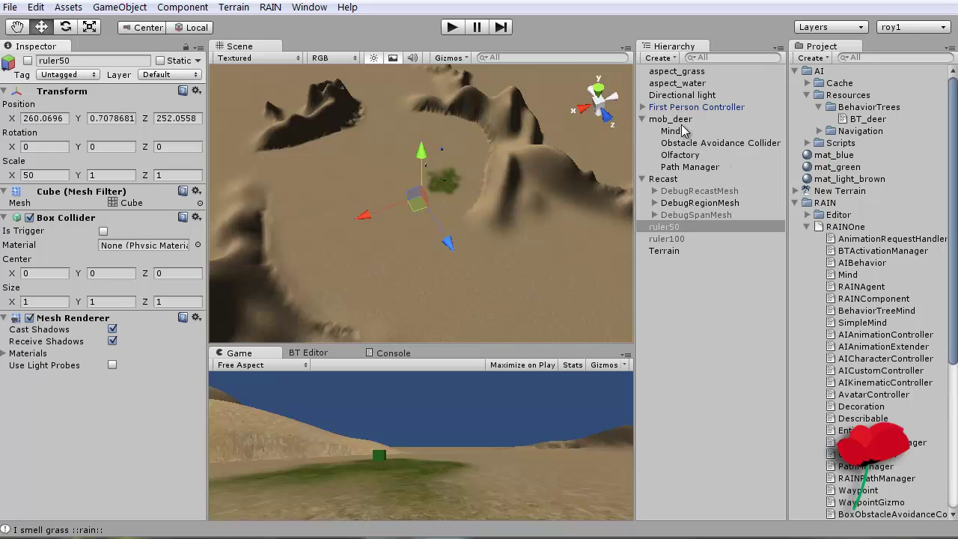
Set the X and Z max size of the Olfactory object's Expanding Box Sensor to 300
{"action": "left_click", "coordinate": [680, 155]}
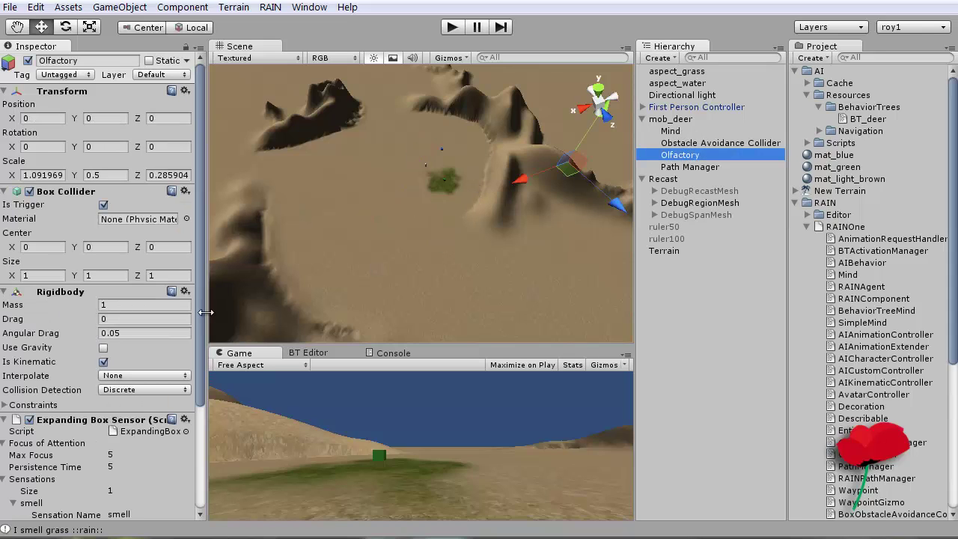
{"action": "left_click_drag", "start_coordinate": [198, 309], "coordinate": [209, 441]}
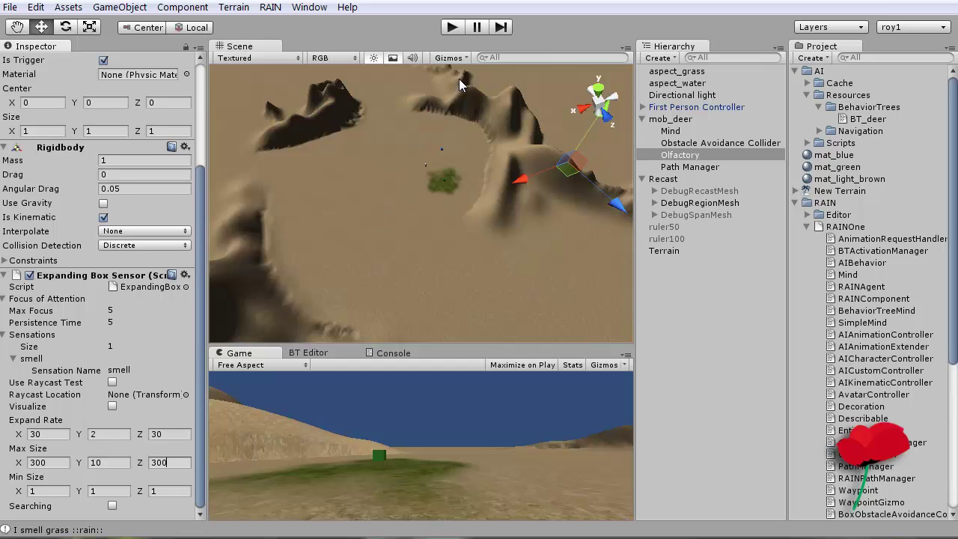
Play the scene to watch the smell sensor box expand and the deer move toward the grass, and stop playback
{"action": "left_click", "coordinate": [452, 28]}
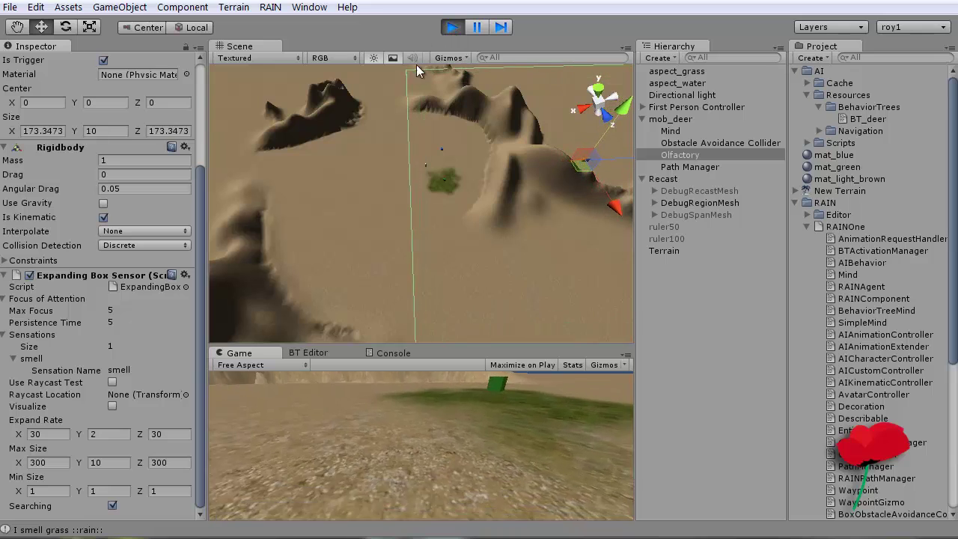
{"action": "middle_click_drag", "start_coordinate": [505, 111], "coordinate": [328, 110]}
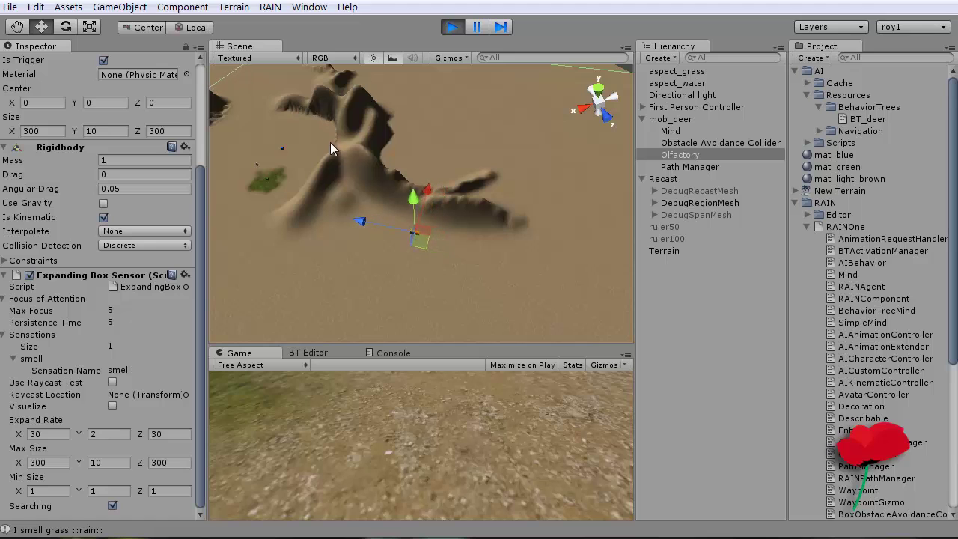
{"action": "middle_click_drag", "start_coordinate": [272, 120], "coordinate": [469, 141]}
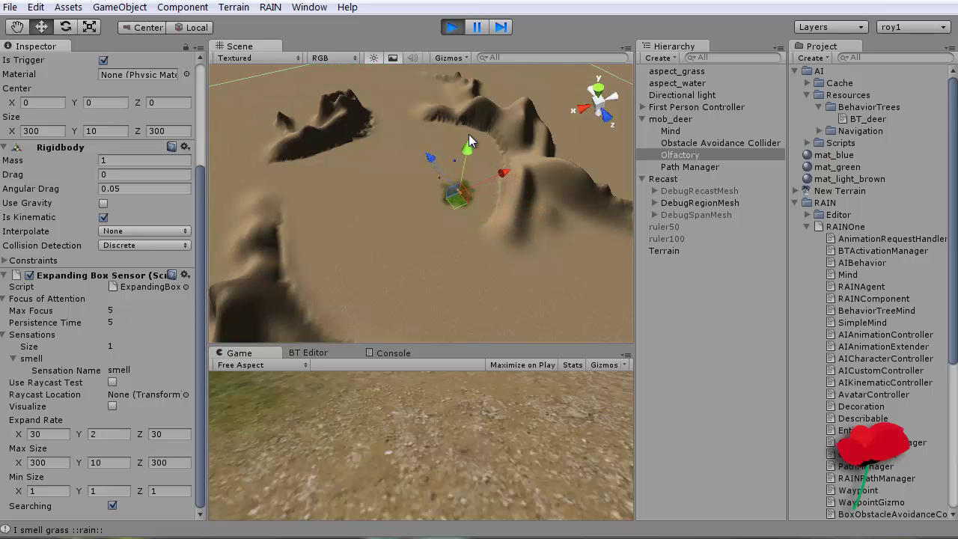
{"action": "left_click", "coordinate": [452, 27]}
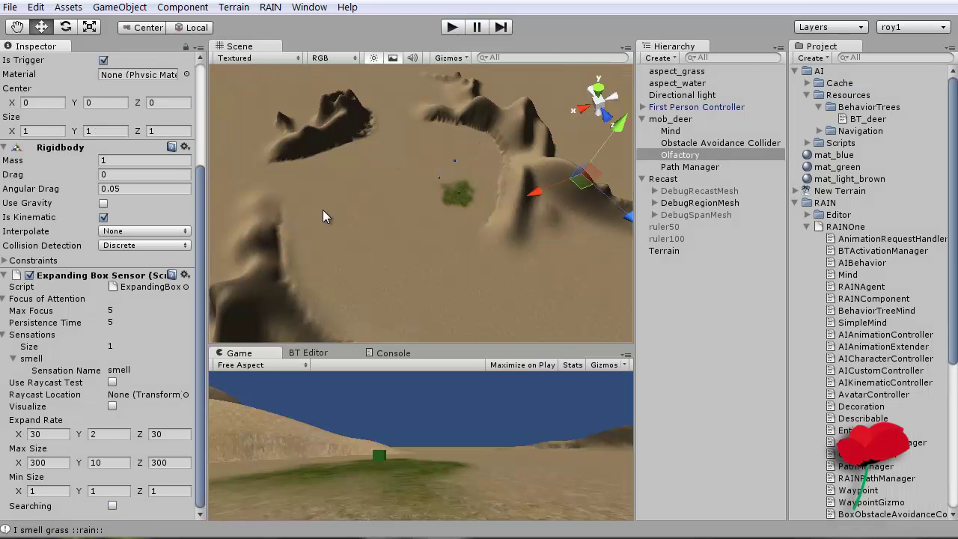
Try moving the Olfactory object along X to about 194.5, beyond the far mountains, and test-play the scene
{"action": "scroll", "coordinate": [322, 210], "scroll_direction": "down", "scroll_amount": 3}
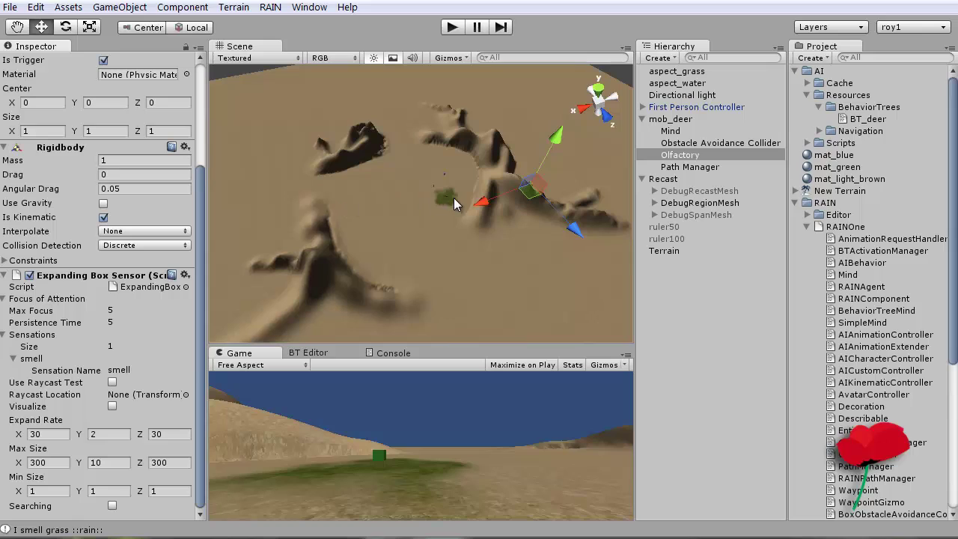
{"action": "left_click_drag", "start_coordinate": [485, 204], "coordinate": [291, 261]}
{"action": "left_click", "coordinate": [452, 28]}
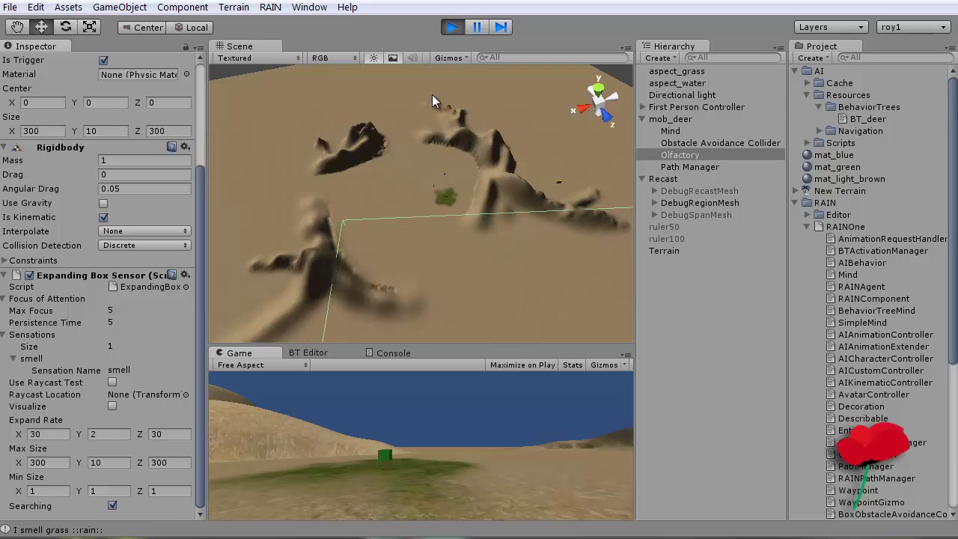
{"action": "scroll", "coordinate": [461, 250], "scroll_direction": "down", "scroll_amount": 3}
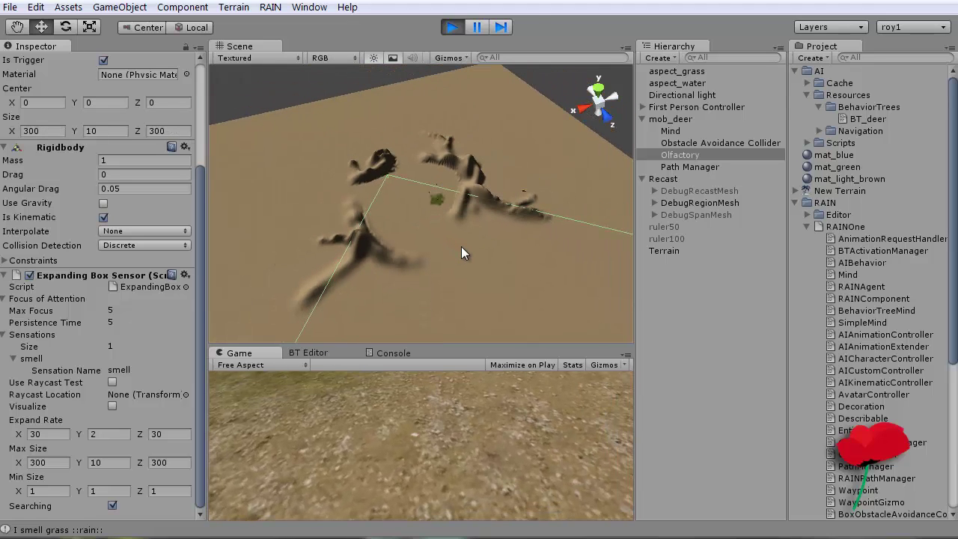
{"action": "left_click", "coordinate": [452, 27]}
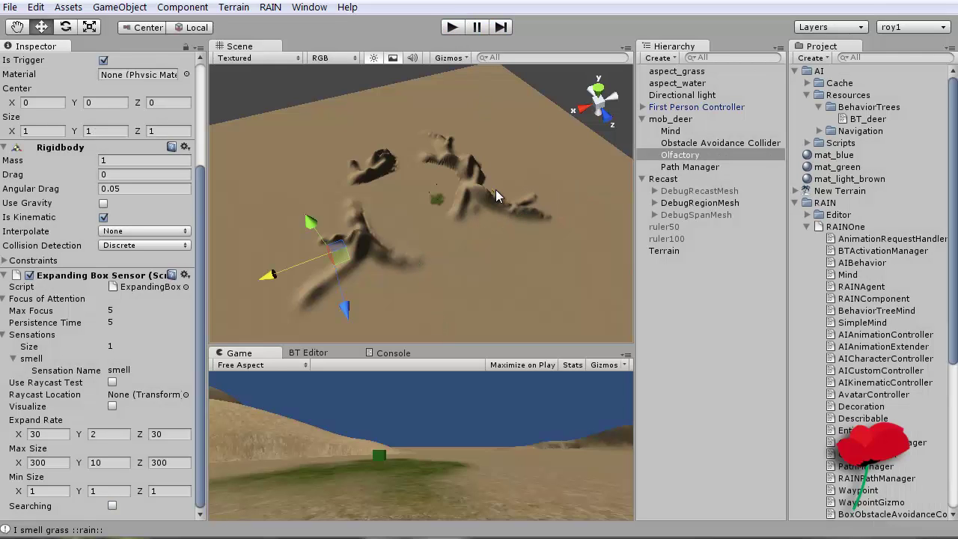
Undo the deselection and the move of the Olfactory object
{"action": "left_click", "coordinate": [471, 150]}
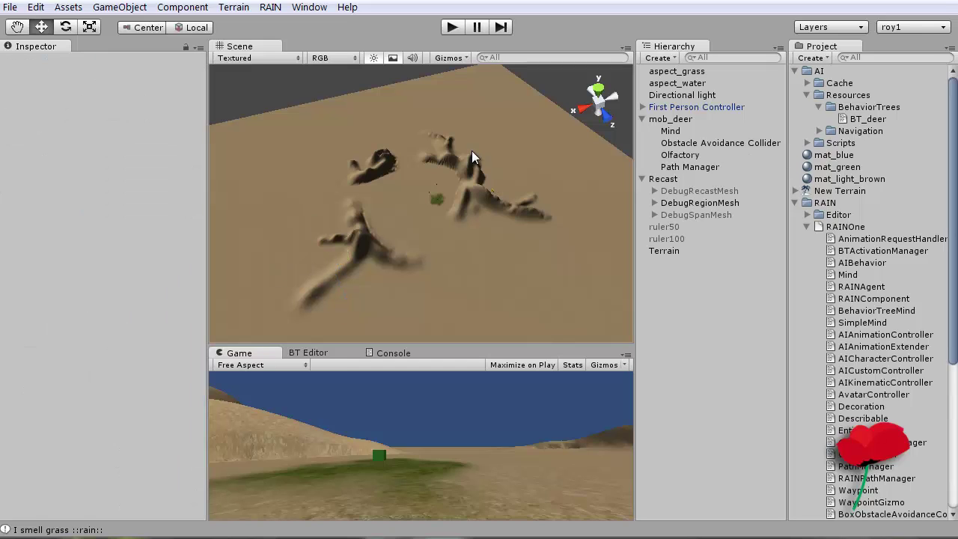
{"action": "key", "text": "ctrl+z"}
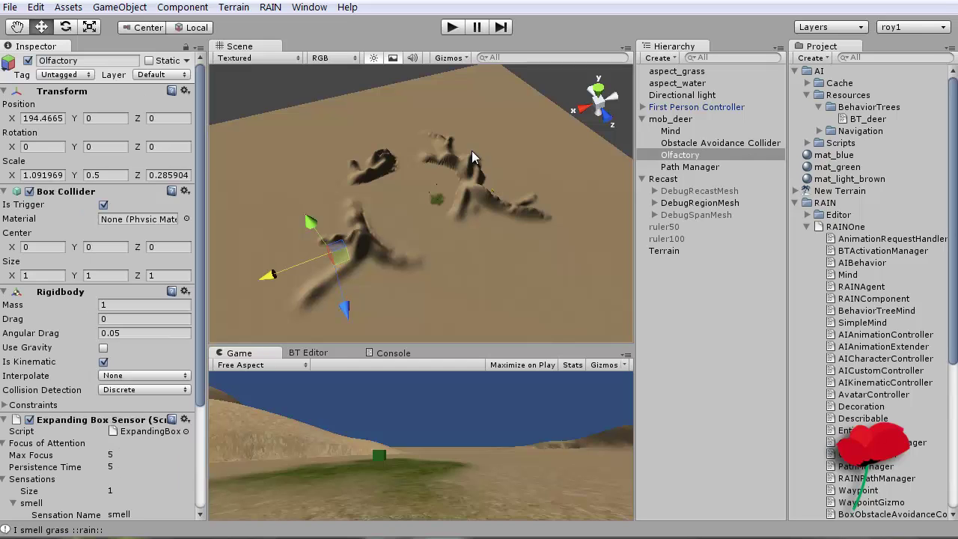
{"action": "key", "text": "ctrl+z"}
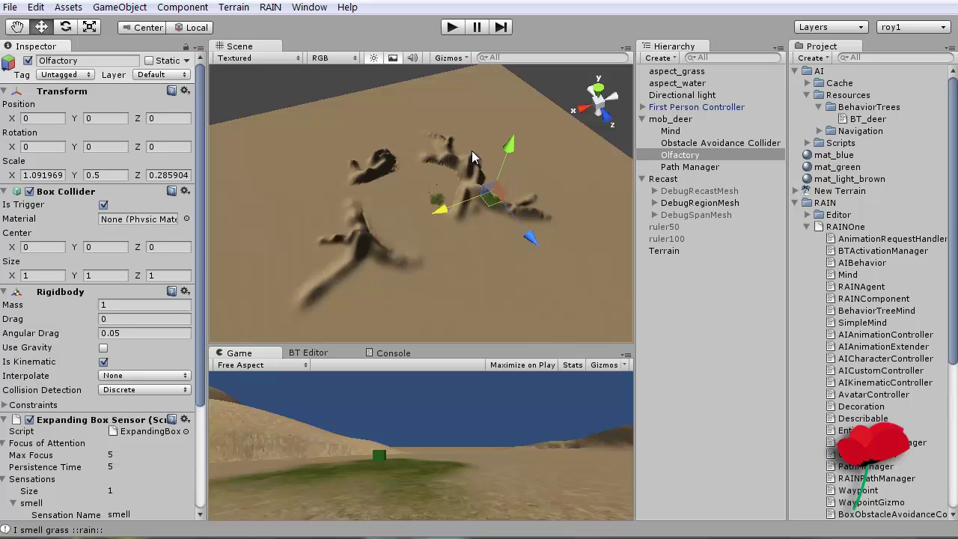
Move the whole mob_deer object along X to about 370.3, behind the far mountains, and briefly test-play the scene
{"action": "left_click", "coordinate": [661, 120]}
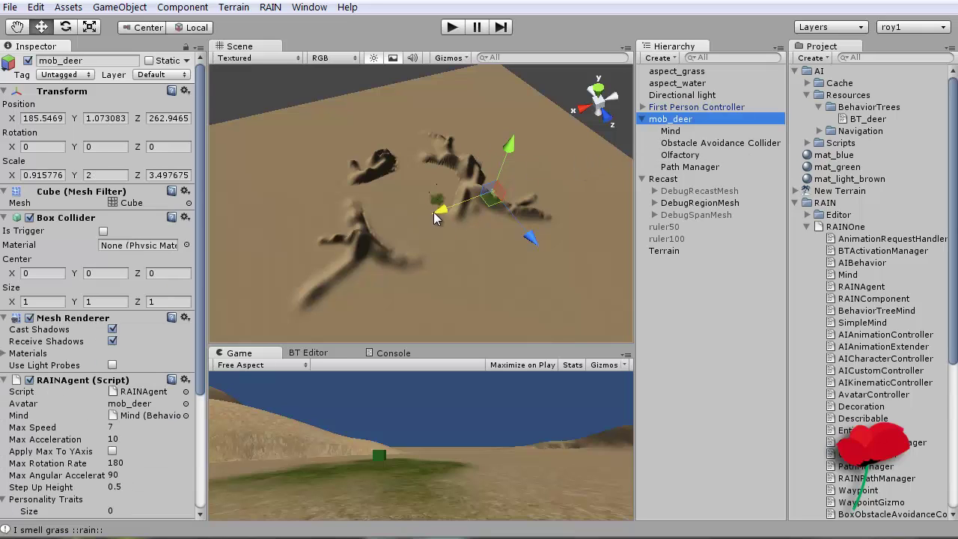
{"action": "left_click_drag", "start_coordinate": [434, 212], "coordinate": [286, 237]}
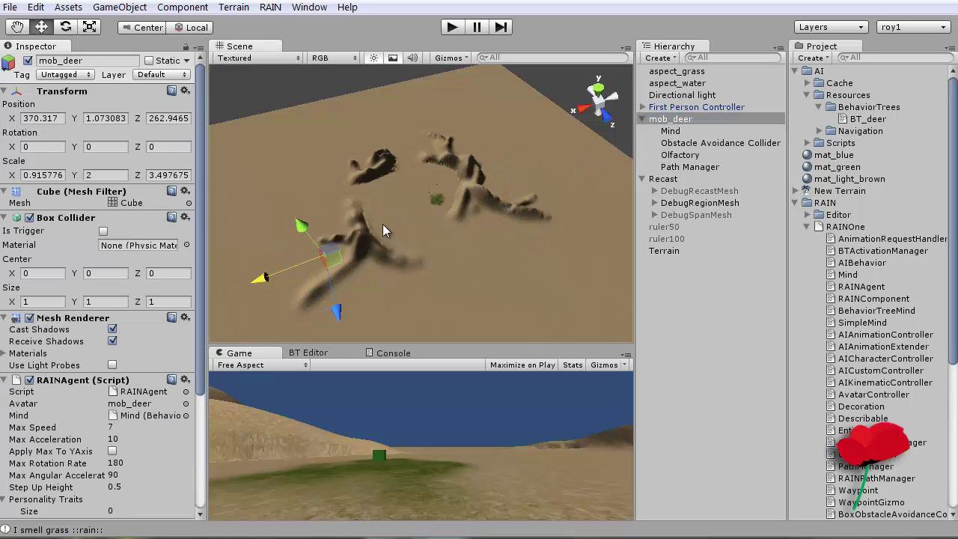
{"action": "left_click", "coordinate": [451, 27]}
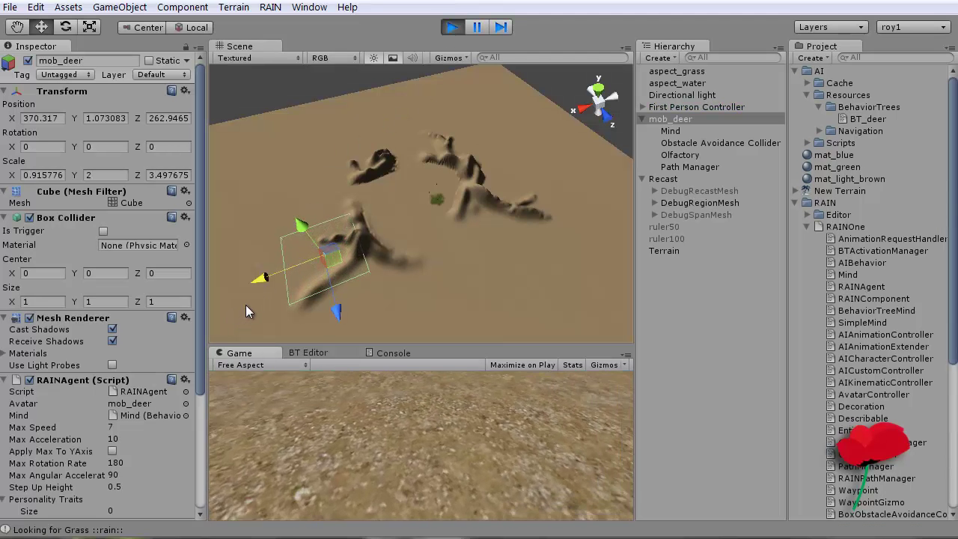
{"action": "key", "text": "ctrl+p"}
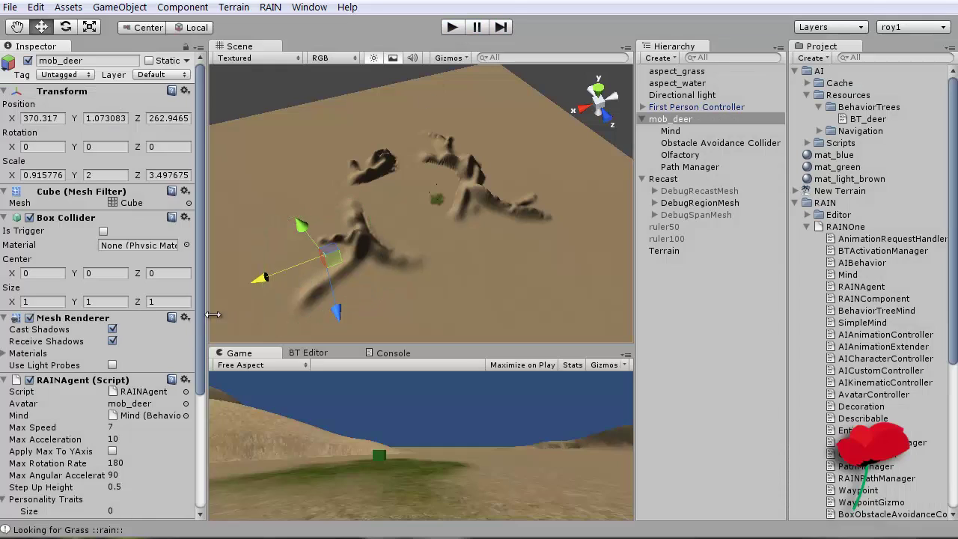
Set the Olfactory sensor's expand rate to 130 in both X and Z
{"action": "left_click_drag", "start_coordinate": [198, 315], "coordinate": [187, 451]}
{"action": "left_click", "coordinate": [677, 156]}
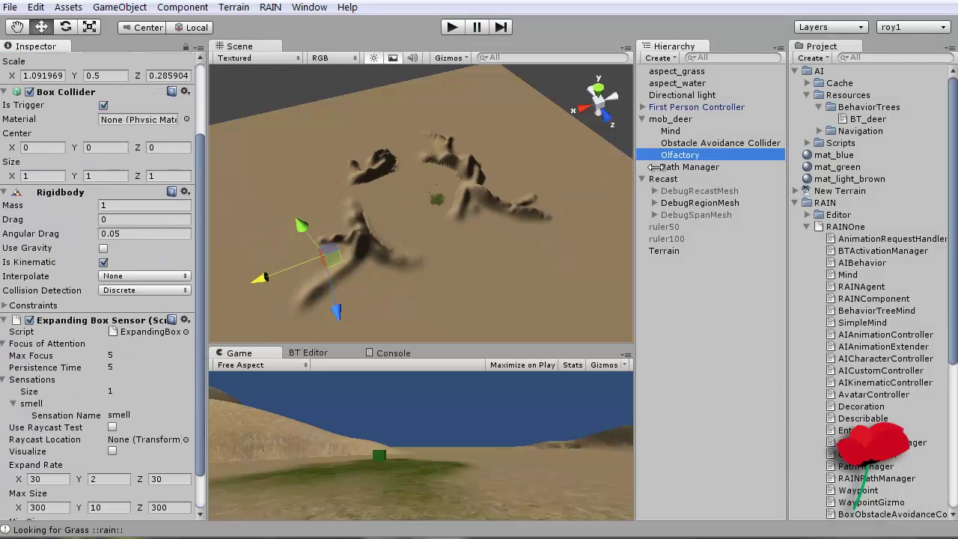
{"action": "left_click", "coordinate": [53, 480]}
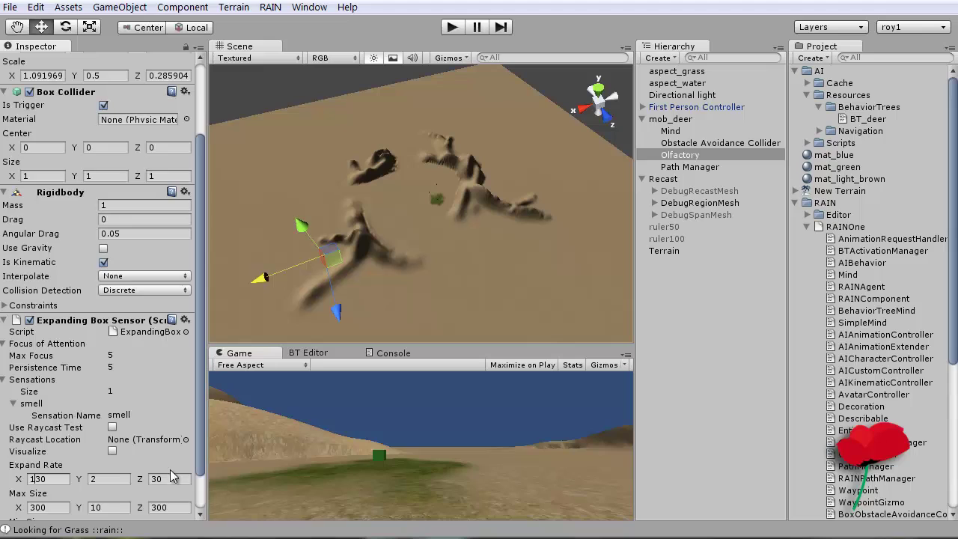
{"action": "key", "text": "Return"}
{"action": "type", "text": "1"}
Play the scene and follow the deer closely across the mountains as it reacts to the grass smell, and stop playback
{"action": "left_click", "coordinate": [453, 27]}
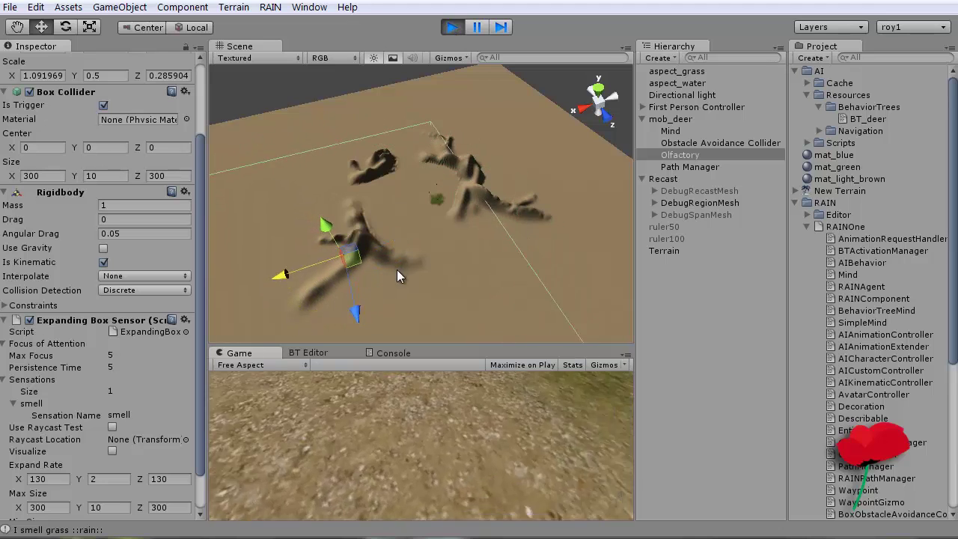
{"action": "scroll", "coordinate": [337, 279], "scroll_direction": "up", "scroll_amount": 2}
{"action": "scroll", "coordinate": [337, 278], "scroll_direction": "up", "scroll_amount": 3}
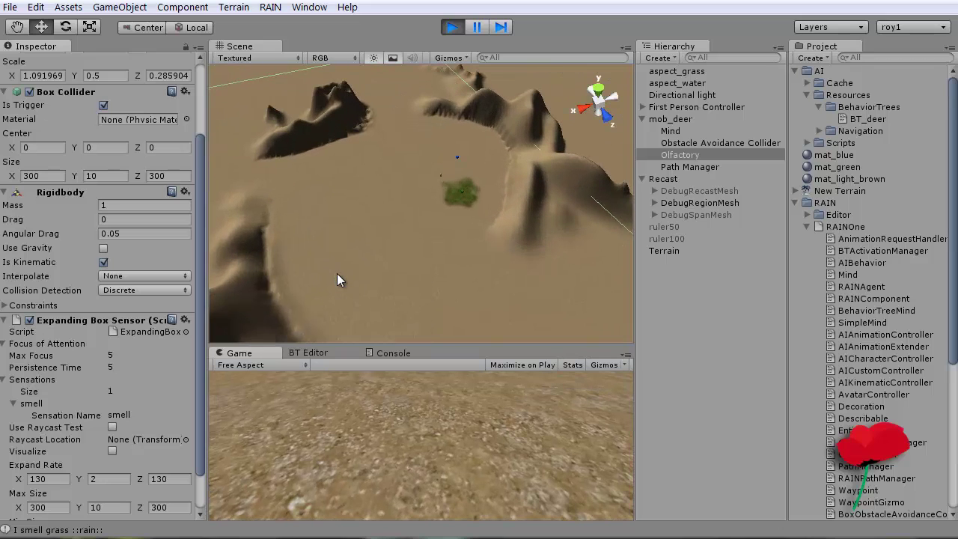
{"action": "middle_click_drag", "start_coordinate": [337, 258], "coordinate": [535, 201]}
{"action": "scroll", "coordinate": [535, 201], "scroll_direction": "up", "scroll_amount": 3}
{"action": "left_click_drag", "start_coordinate": [522, 208], "coordinate": [536, 138], "text": "alt"}
{"action": "middle_click_drag", "start_coordinate": [537, 139], "coordinate": [457, 176]}
{"action": "left_click_drag", "start_coordinate": [530, 209], "coordinate": [459, 225], "text": "alt"}
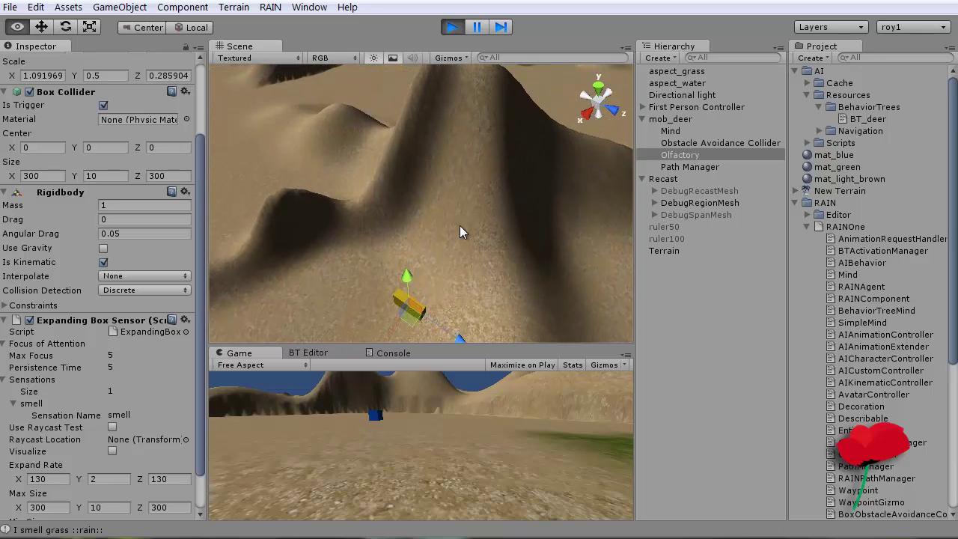
{"action": "left_click", "coordinate": [452, 27]}
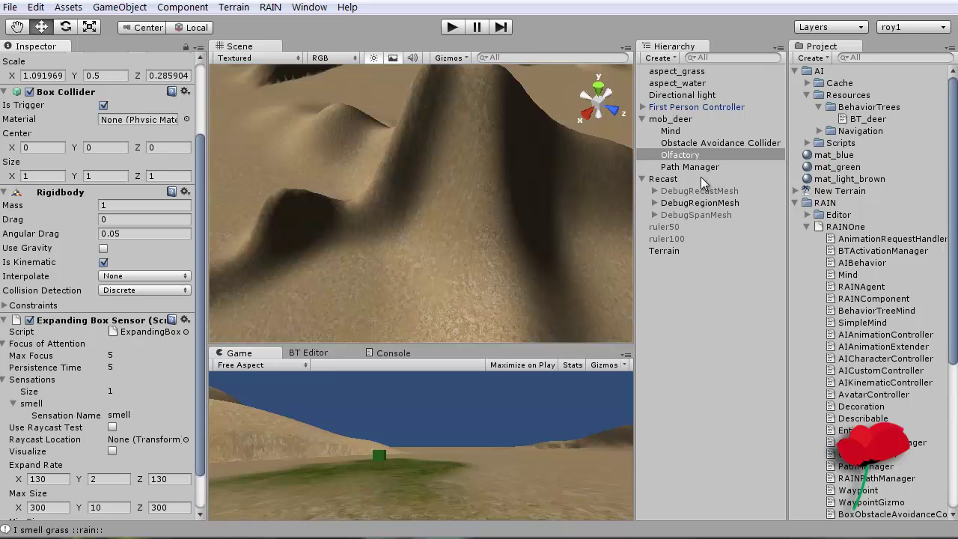
Collapse the Recast object's children and turn on its Show Span Mesh option to view the navigation mesh over the terrain
{"action": "left_click", "coordinate": [689, 167]}
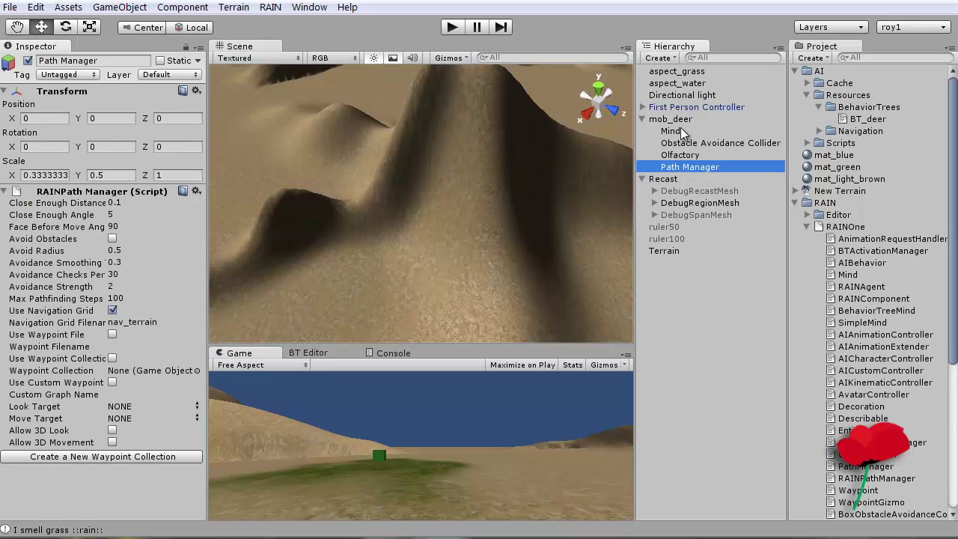
{"action": "left_click", "coordinate": [665, 179]}
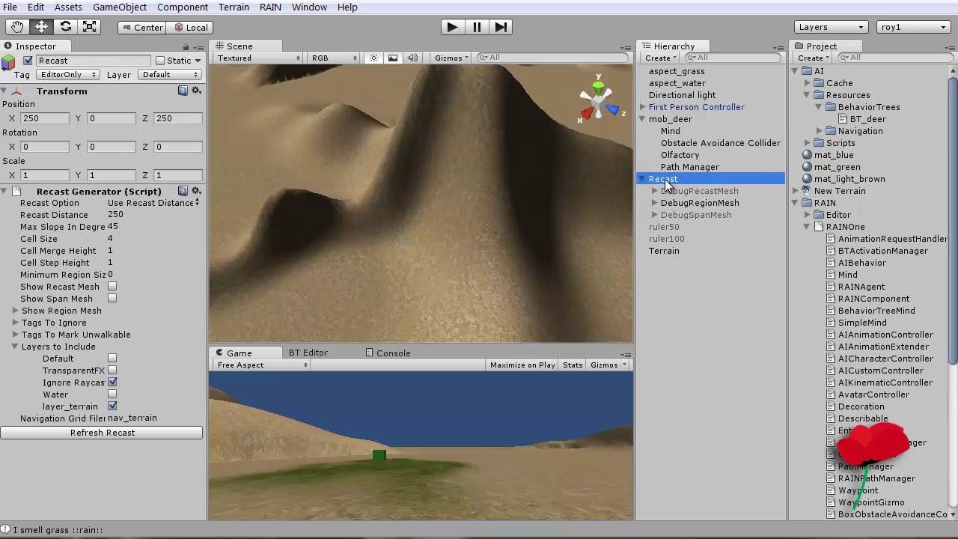
{"action": "left_click", "coordinate": [642, 180]}
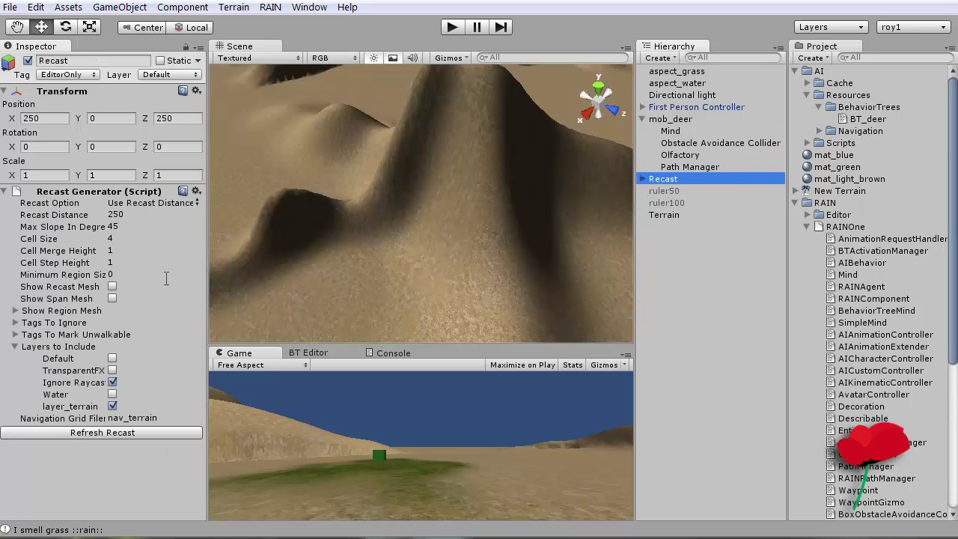
{"action": "left_click", "coordinate": [112, 298]}
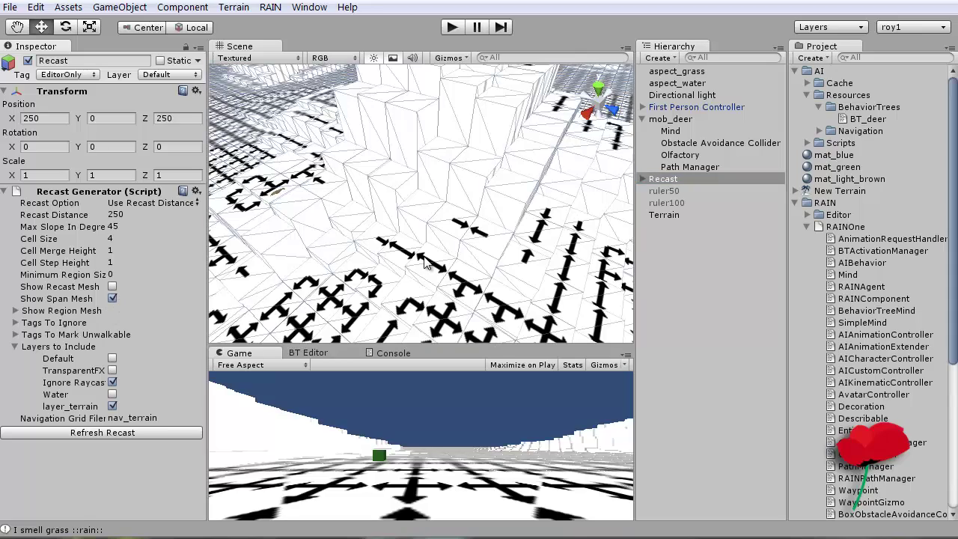
{"action": "middle_click_drag", "start_coordinate": [396, 267], "coordinate": [354, 219]}
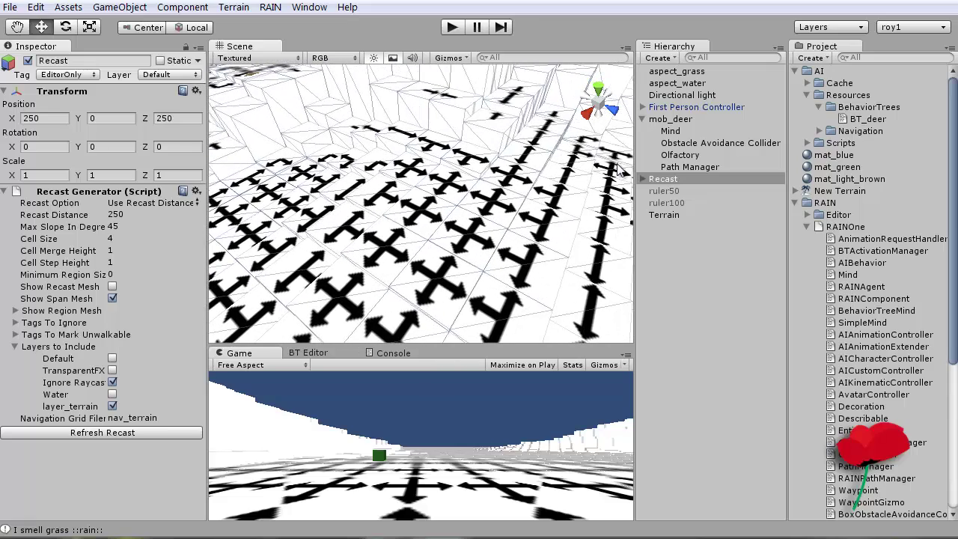
Play the scene, examine the span mesh's connection arrows around the mountain ridge from several angles, and stop playback
{"action": "left_click", "coordinate": [451, 28]}
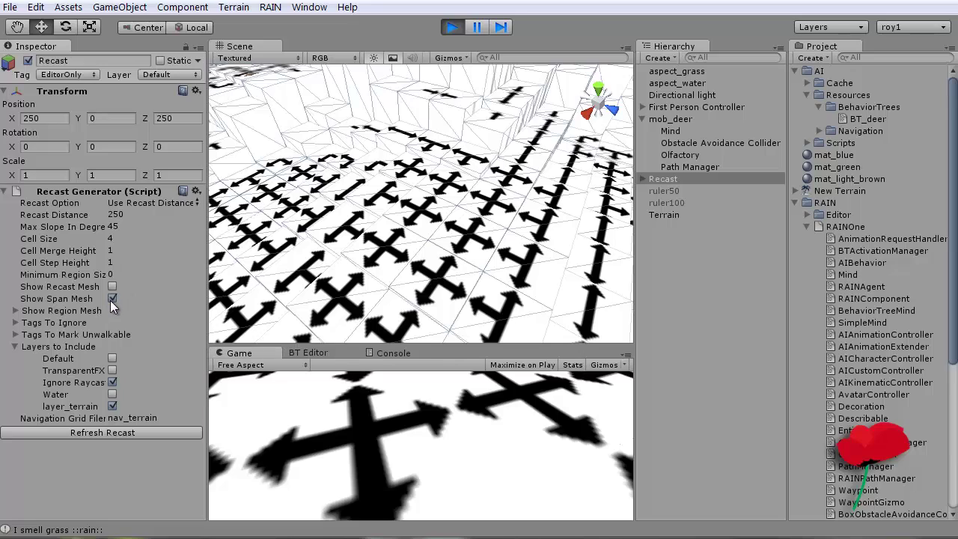
{"action": "right_click_drag", "start_coordinate": [413, 168], "coordinate": [522, 200]}
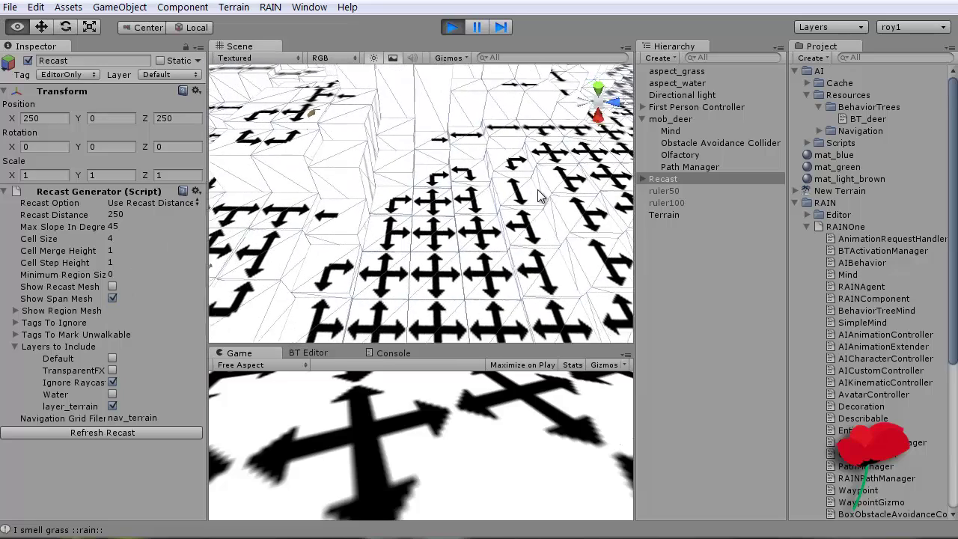
{"action": "left_click_drag", "start_coordinate": [543, 196], "coordinate": [483, 166], "text": "alt"}
{"action": "key", "text": "w"}
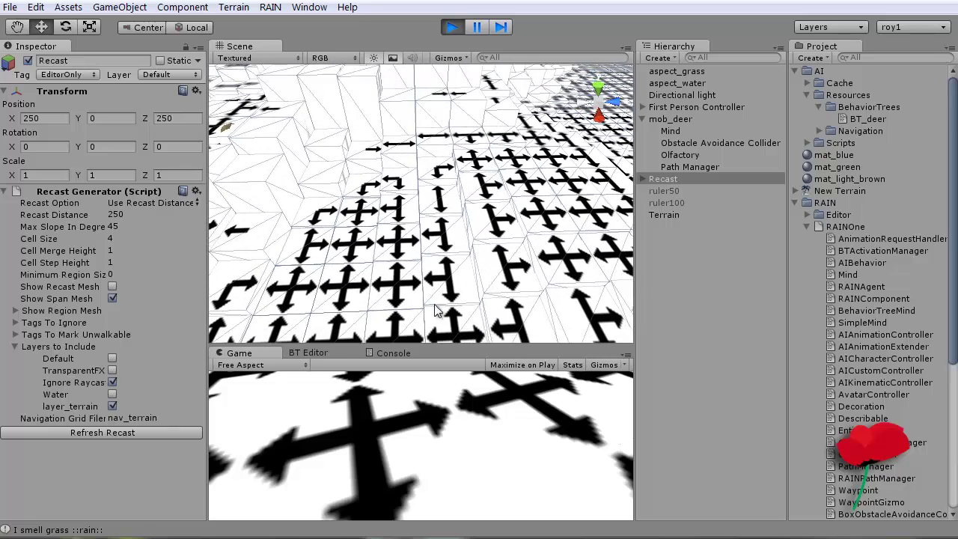
{"action": "key", "text": "alt"}
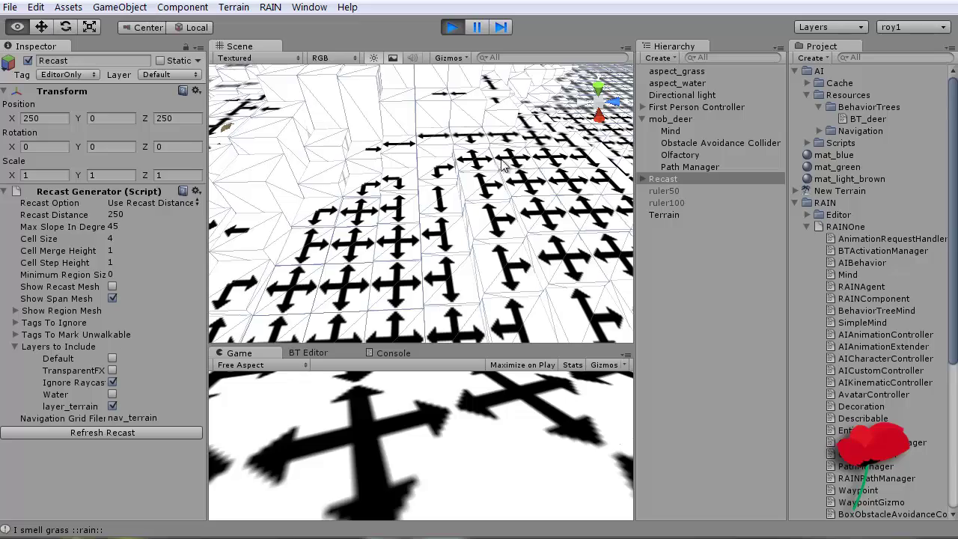
{"action": "left_click_drag", "start_coordinate": [501, 166], "coordinate": [428, 152], "text": "alt"}
{"action": "left_click", "coordinate": [452, 26]}
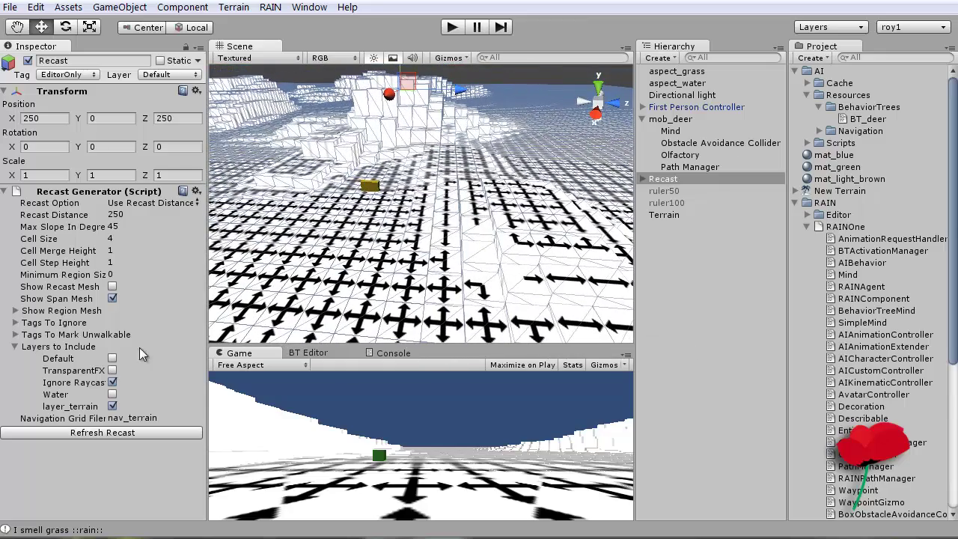
Hide and show the Recast span mesh to compare the ridge with its navigation cells, and leave the span mesh hidden
{"action": "left_click", "coordinate": [111, 299]}
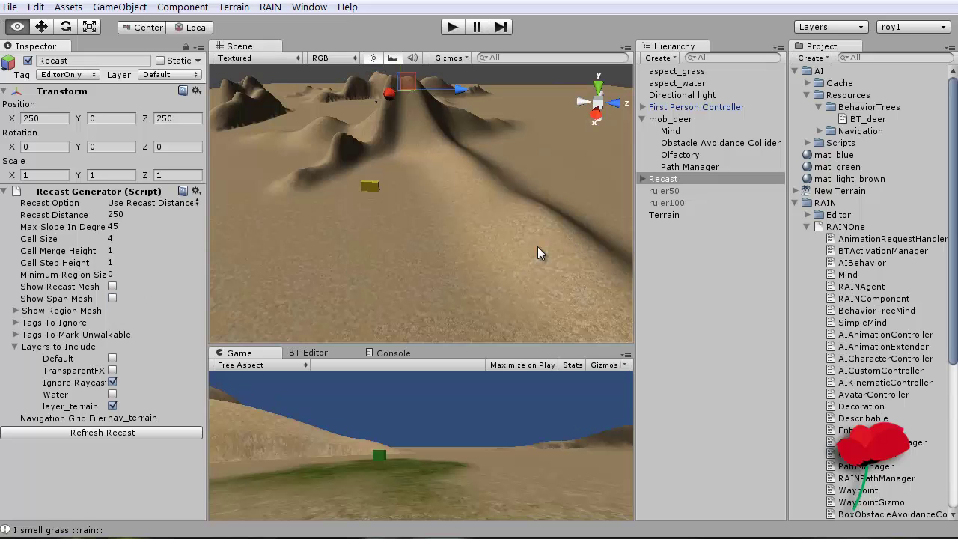
{"action": "left_click_drag", "start_coordinate": [536, 247], "coordinate": [463, 203], "text": "alt"}
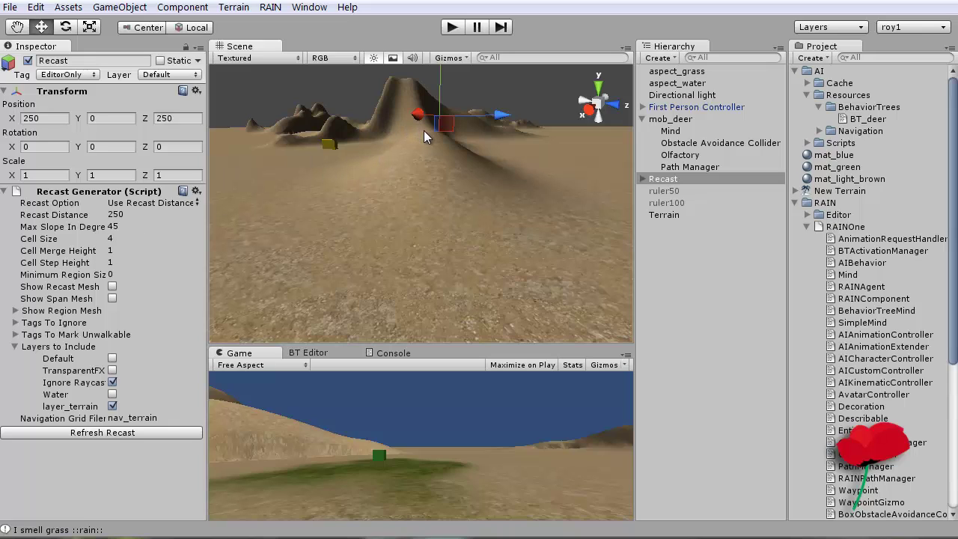
{"action": "left_click", "coordinate": [111, 298]}
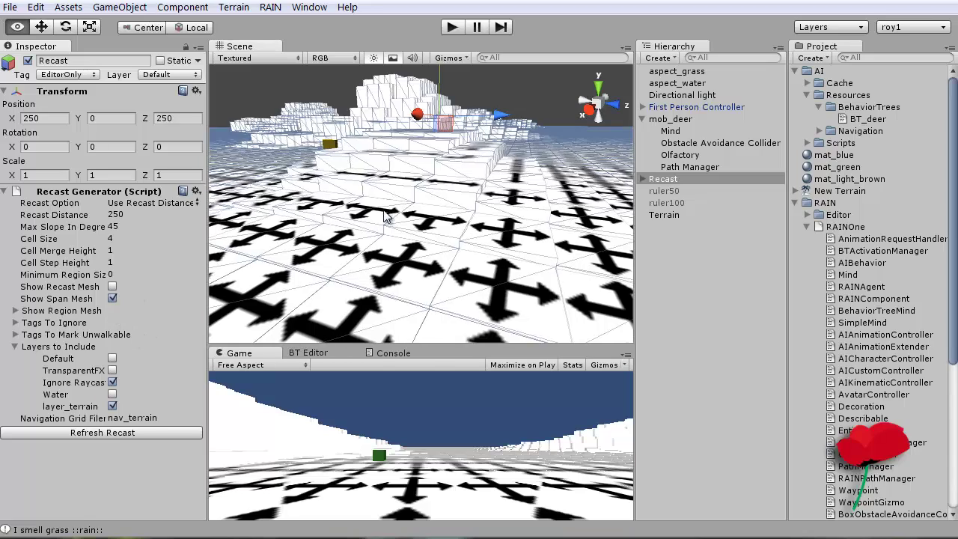
{"action": "left_click_drag", "start_coordinate": [387, 216], "coordinate": [472, 221], "text": "alt"}
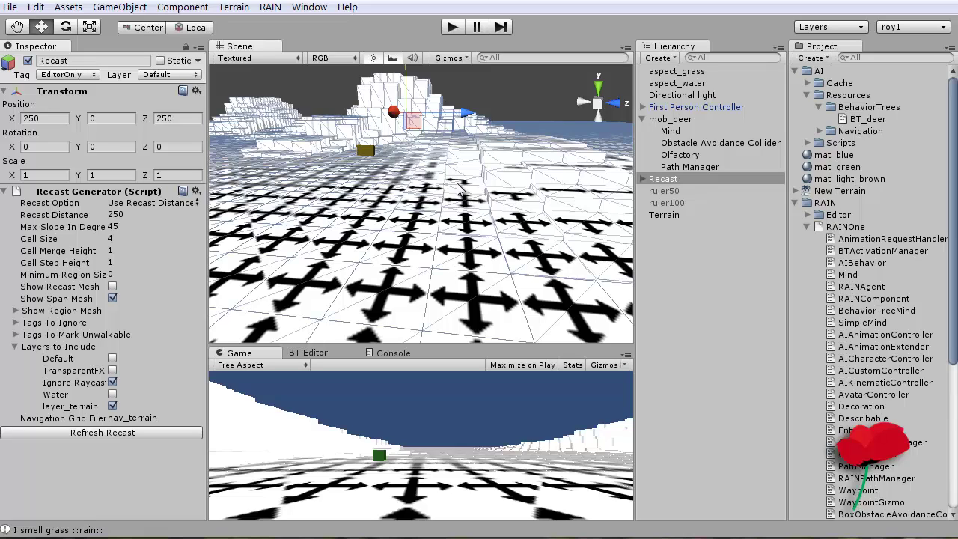
{"action": "key", "text": "alt"}
{"action": "left_click_drag", "start_coordinate": [436, 187], "coordinate": [240, 242], "text": "alt"}
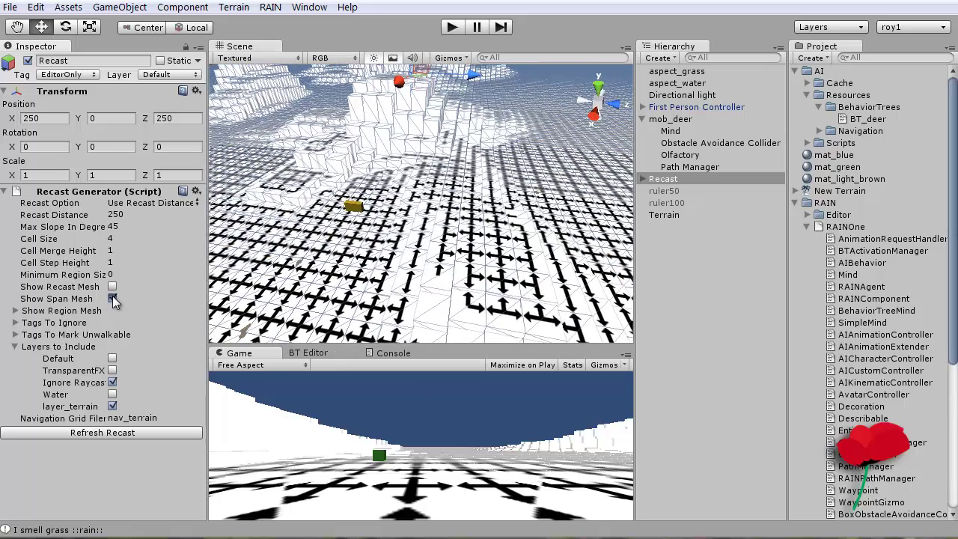
{"action": "left_click", "coordinate": [112, 298]}
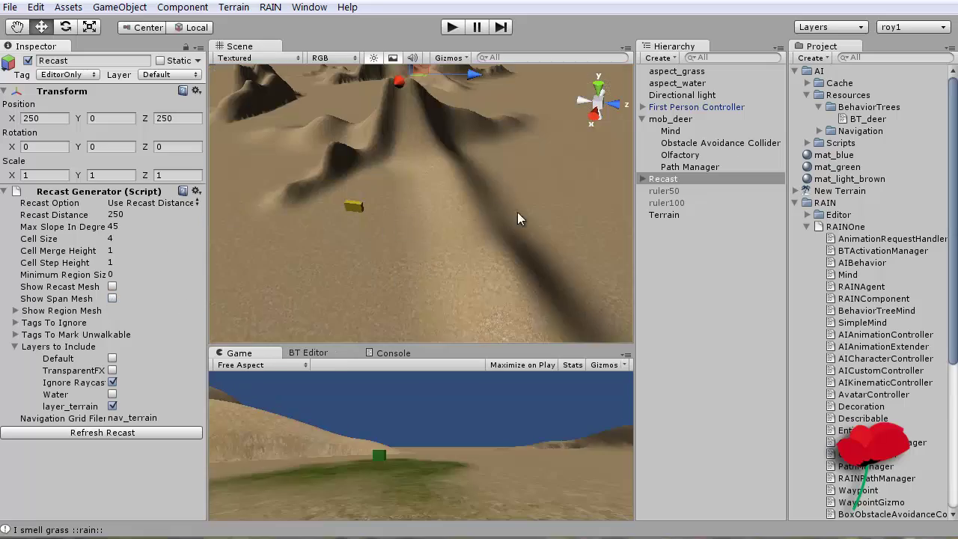
Flatten the long ridge in front of the mountain on the Terrain, using Paint Height with brush size 29 and height 0
{"action": "left_click", "coordinate": [663, 216]}
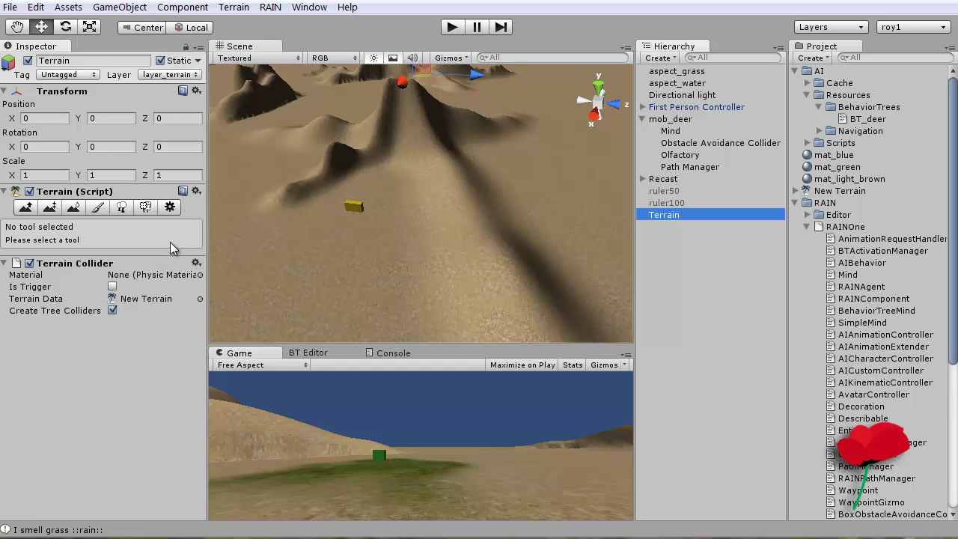
{"action": "left_click", "coordinate": [74, 207]}
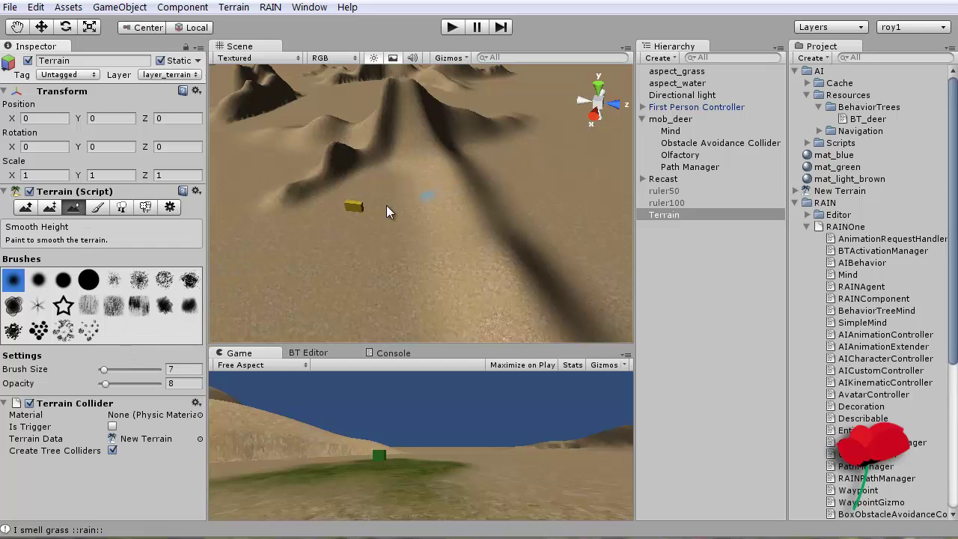
{"action": "left_click_drag", "start_coordinate": [103, 370], "coordinate": [118, 371]}
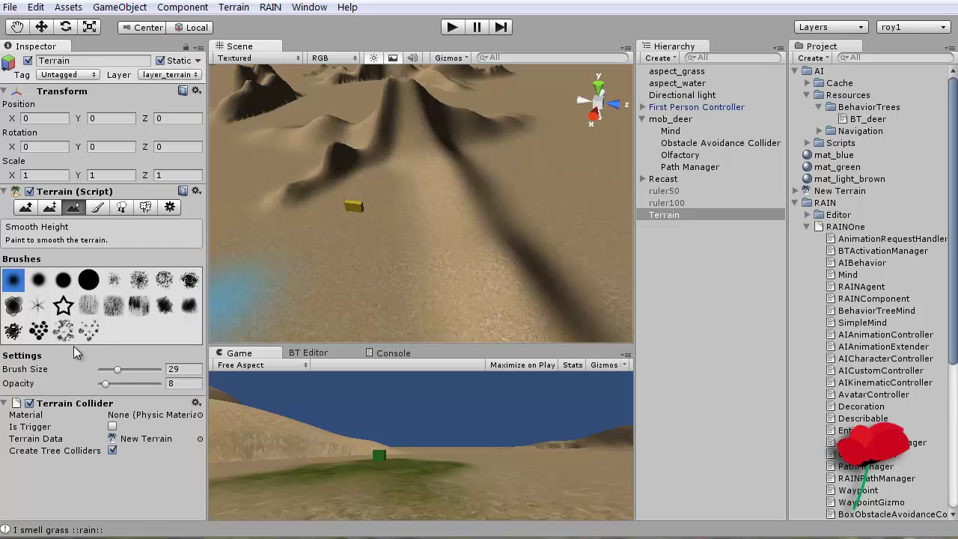
{"action": "left_click", "coordinate": [51, 208]}
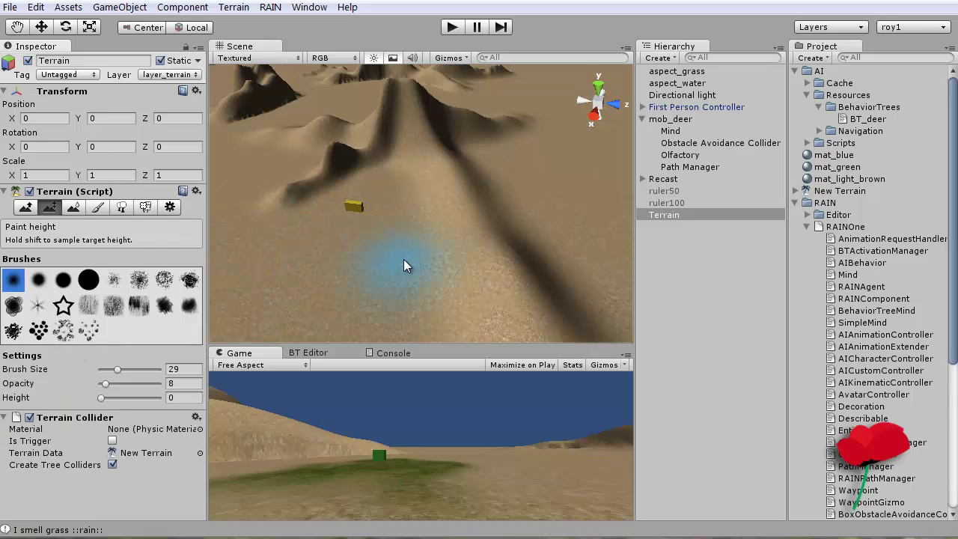
{"action": "mouse_move", "coordinate": [408, 267]}
{"action": "left_mouse_down"}
{"action": "mouse_move", "coordinate": [524, 292]}
{"action": "mouse_move", "coordinate": [445, 238]}
{"action": "mouse_move", "coordinate": [480, 193]}
{"action": "mouse_move", "coordinate": [374, 267]}
{"action": "mouse_move", "coordinate": [427, 260]}
{"action": "left_mouse_up"}
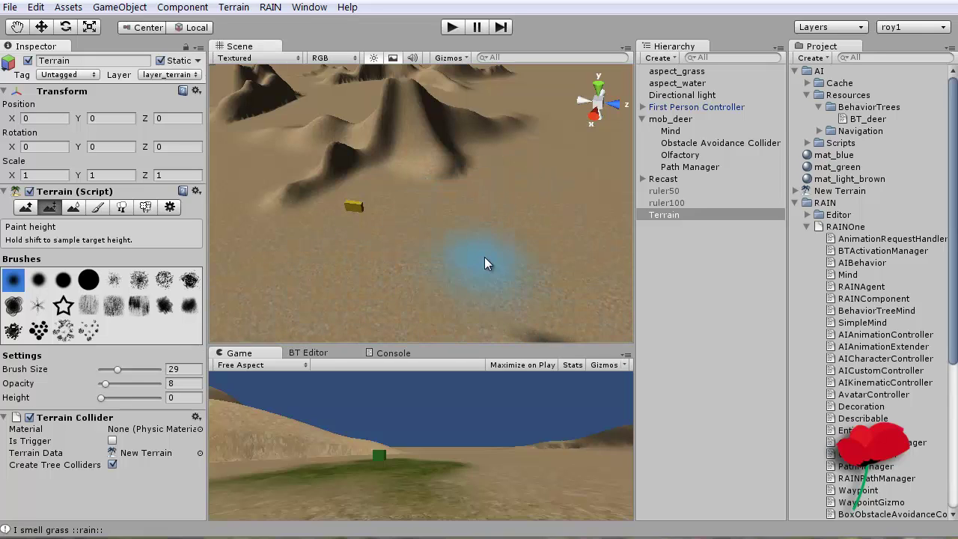
Refresh the Recast navigation mesh for the edited terrain, play the scene to follow the deer to the grass, and stop playback
{"action": "left_click", "coordinate": [663, 180]}
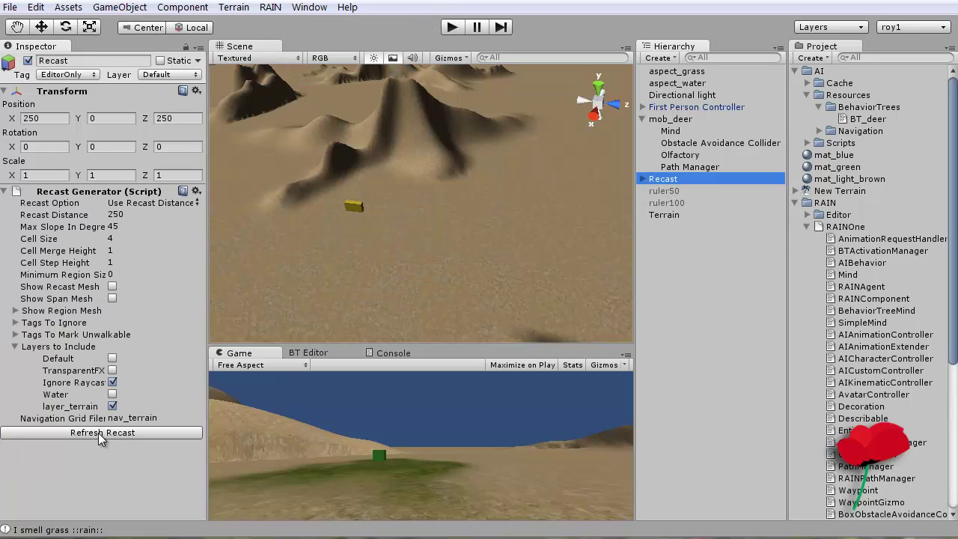
{"action": "left_click", "coordinate": [98, 432]}
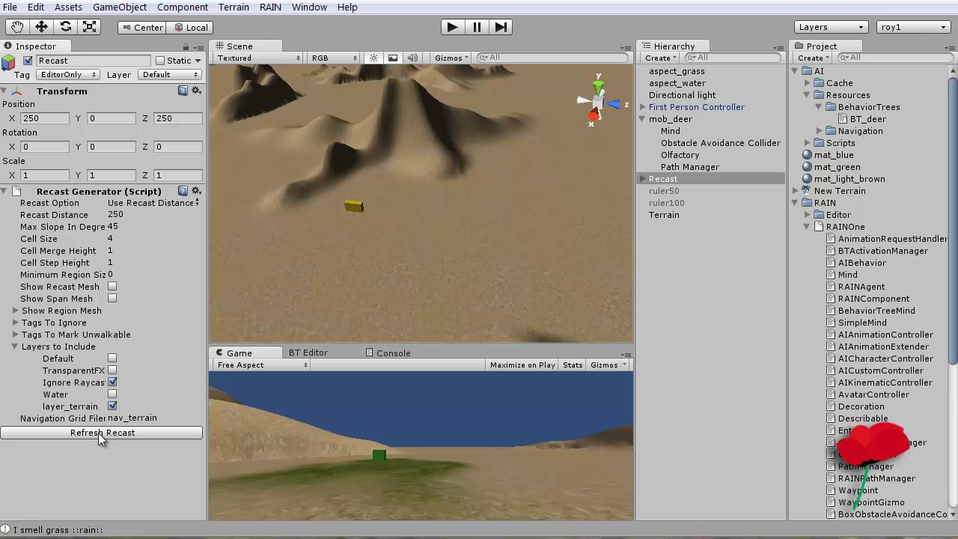
{"action": "left_click", "coordinate": [450, 33]}
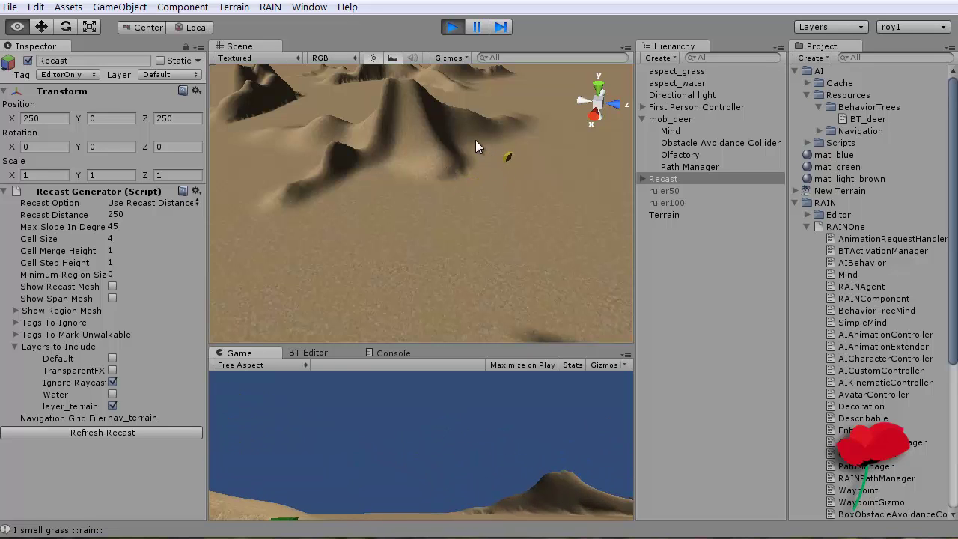
{"action": "left_click_drag", "start_coordinate": [475, 140], "coordinate": [332, 214], "text": "alt"}
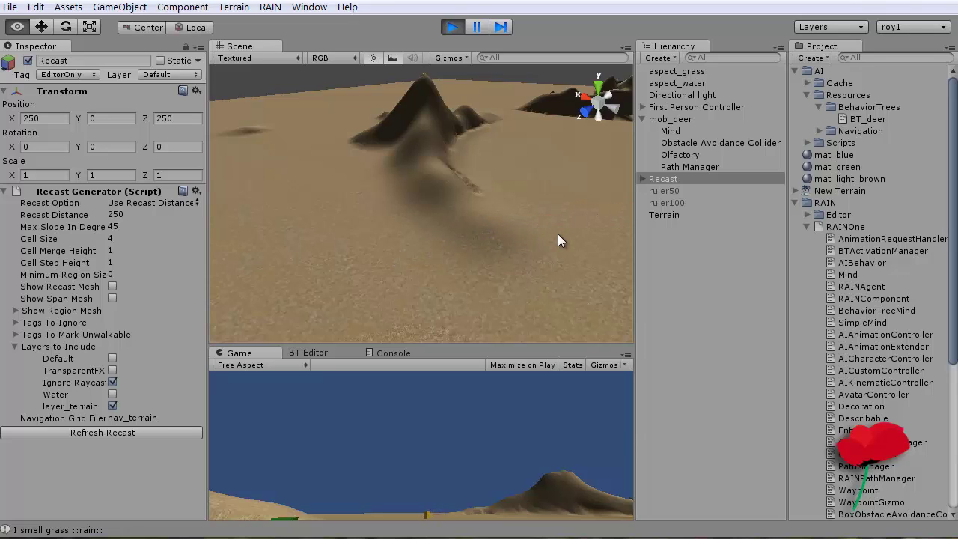
{"action": "left_click_drag", "start_coordinate": [557, 233], "coordinate": [522, 256], "text": "alt"}
{"action": "scroll", "coordinate": [521, 255], "scroll_direction": "down", "scroll_amount": 2}
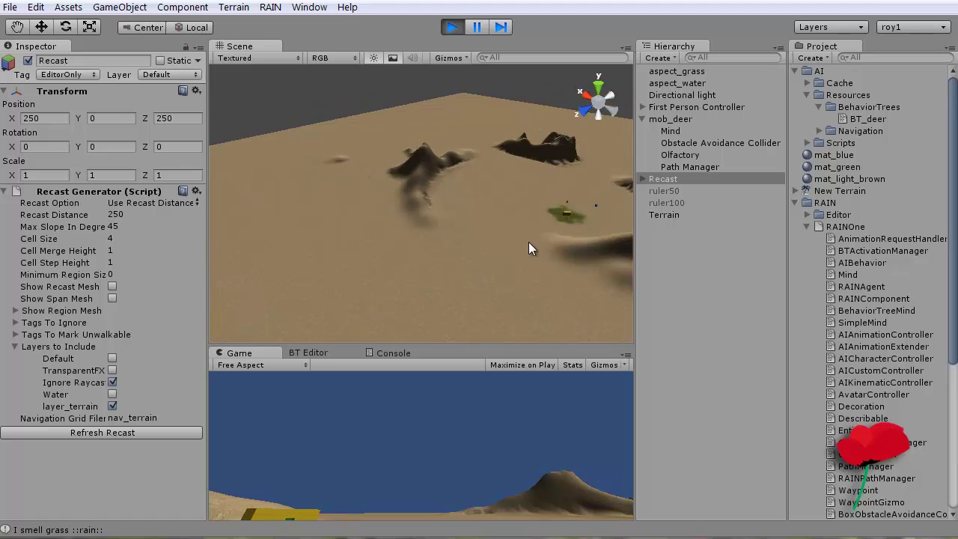
{"action": "left_click", "coordinate": [452, 27]}
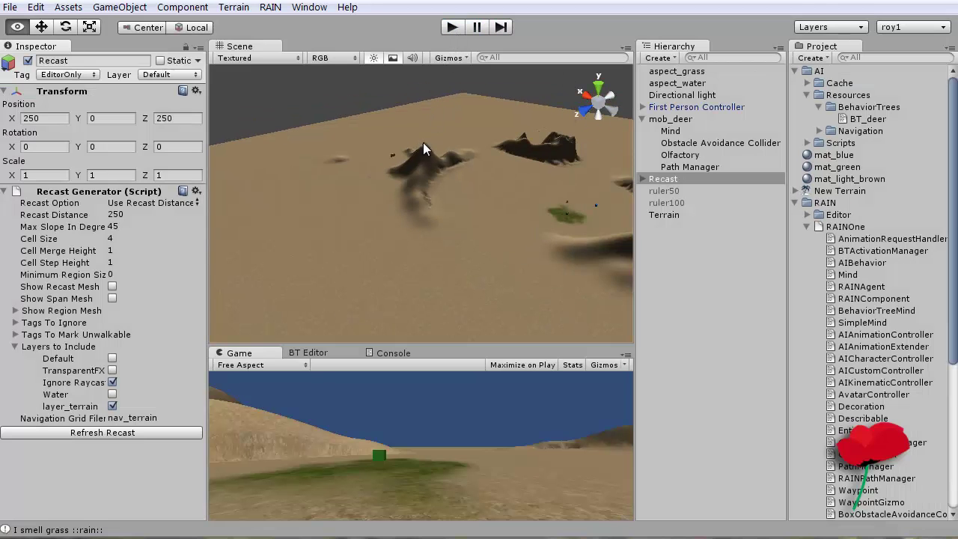
Move mob_deer to X about 328.5 and Z about 161.1, behind another group of mountains, and play the scene
{"action": "left_click_drag", "start_coordinate": [421, 148], "coordinate": [535, 177], "text": "alt"}
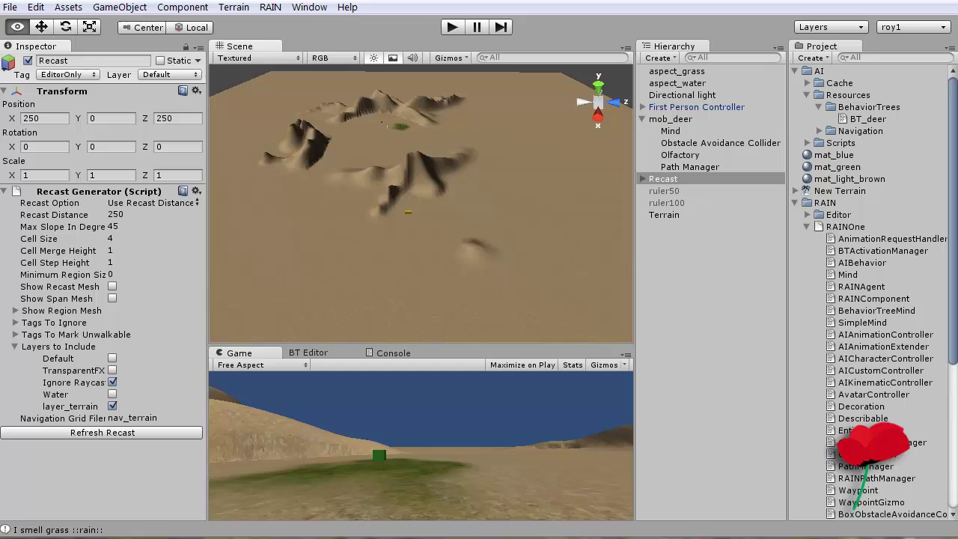
{"action": "left_click", "coordinate": [684, 120]}
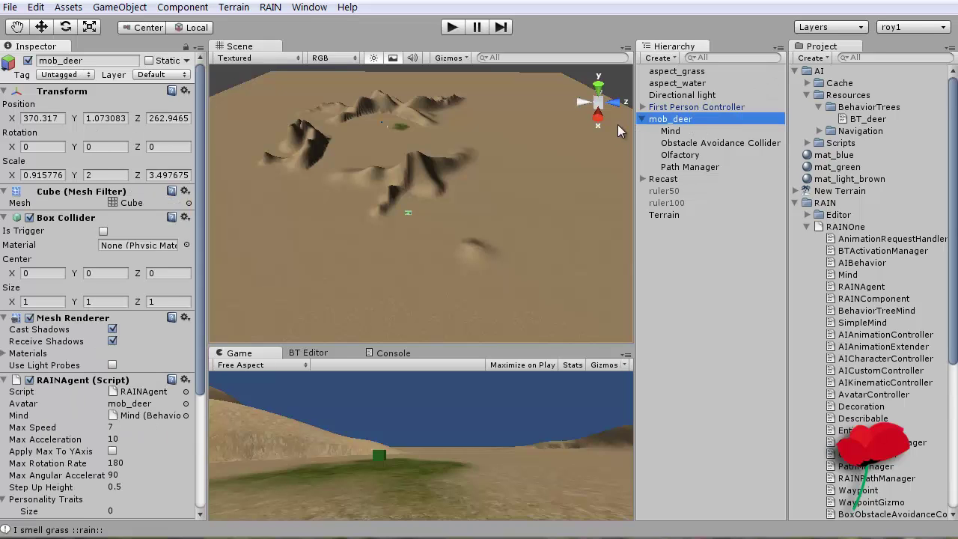
{"action": "left_click", "coordinate": [41, 27]}
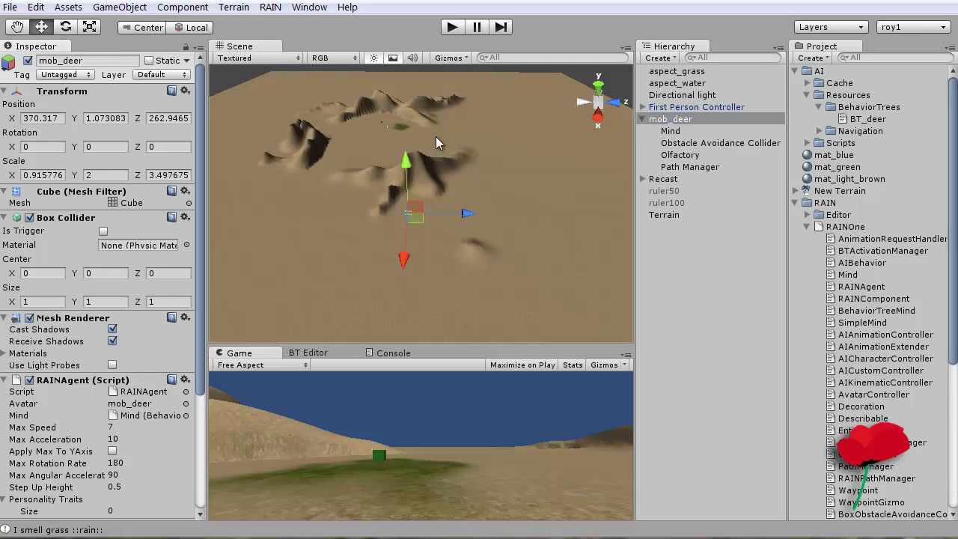
{"action": "left_click_drag", "start_coordinate": [468, 215], "coordinate": [310, 216]}
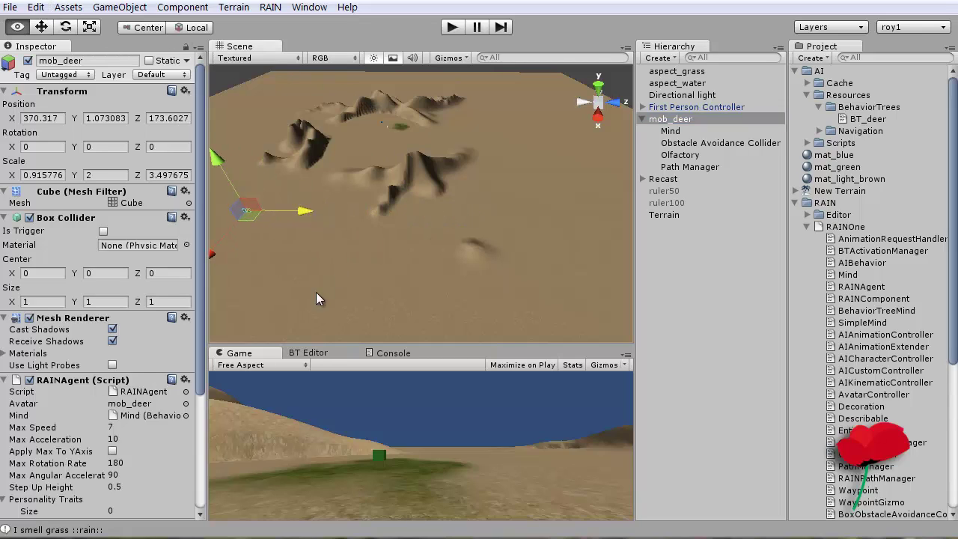
{"action": "left_click_drag", "start_coordinate": [313, 292], "coordinate": [695, 194], "text": "alt"}
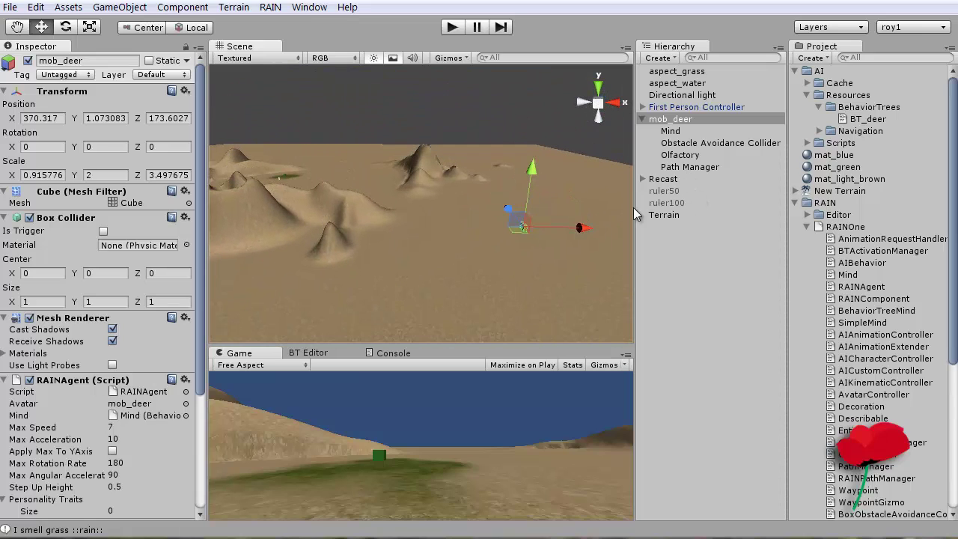
{"action": "left_click_drag", "start_coordinate": [591, 232], "coordinate": [453, 235]}
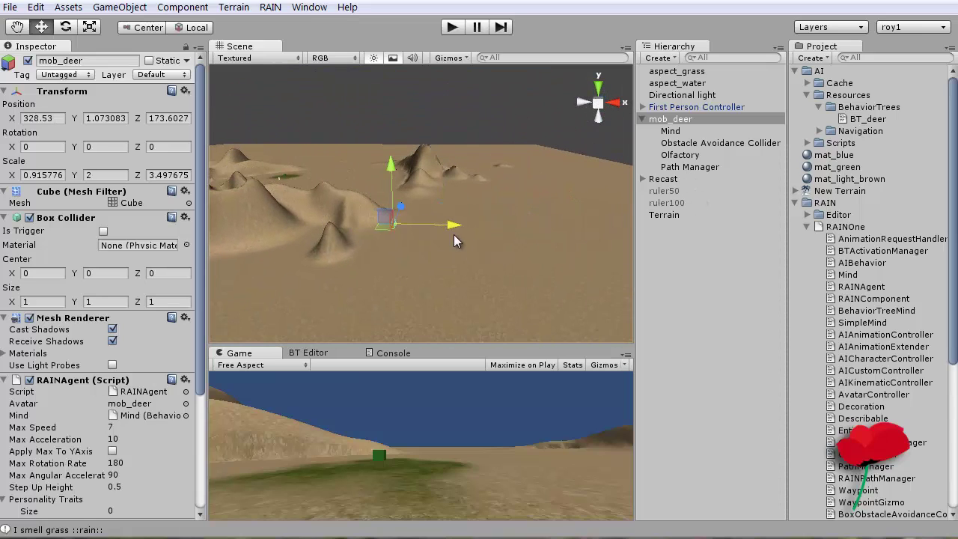
{"action": "left_click_drag", "start_coordinate": [476, 187], "coordinate": [287, 207], "text": "alt"}
{"action": "left_click_drag", "start_coordinate": [302, 267], "coordinate": [464, 255], "text": "alt"}
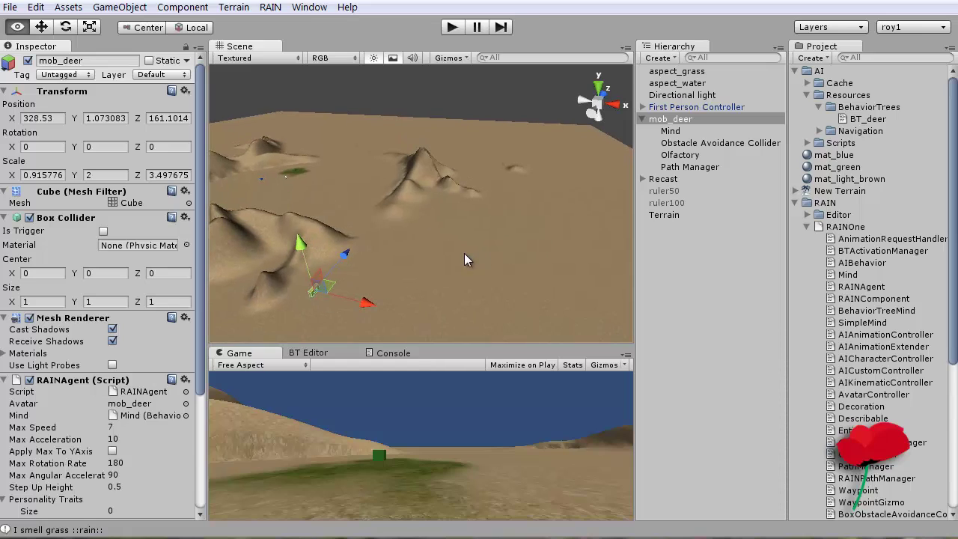
{"action": "left_click", "coordinate": [451, 27]}
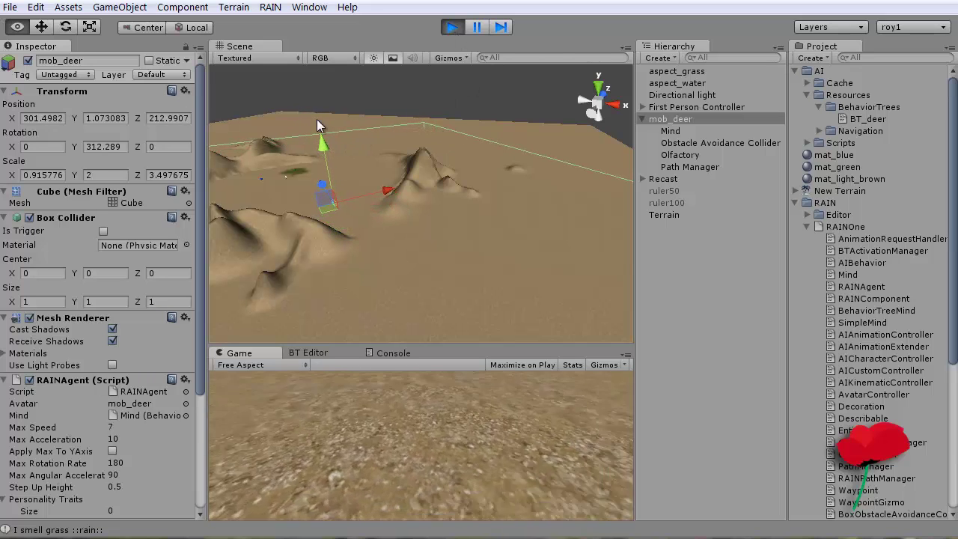
Follow the deer's path around the mountains to the grass patch and stop playback
{"action": "left_click_drag", "start_coordinate": [318, 119], "coordinate": [643, 131], "text": "alt"}
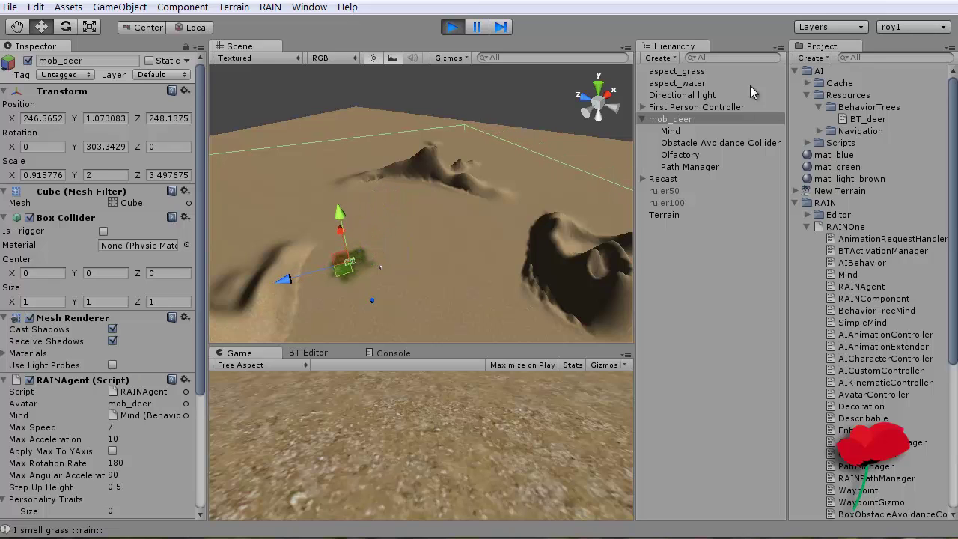
{"action": "left_click", "coordinate": [452, 27]}
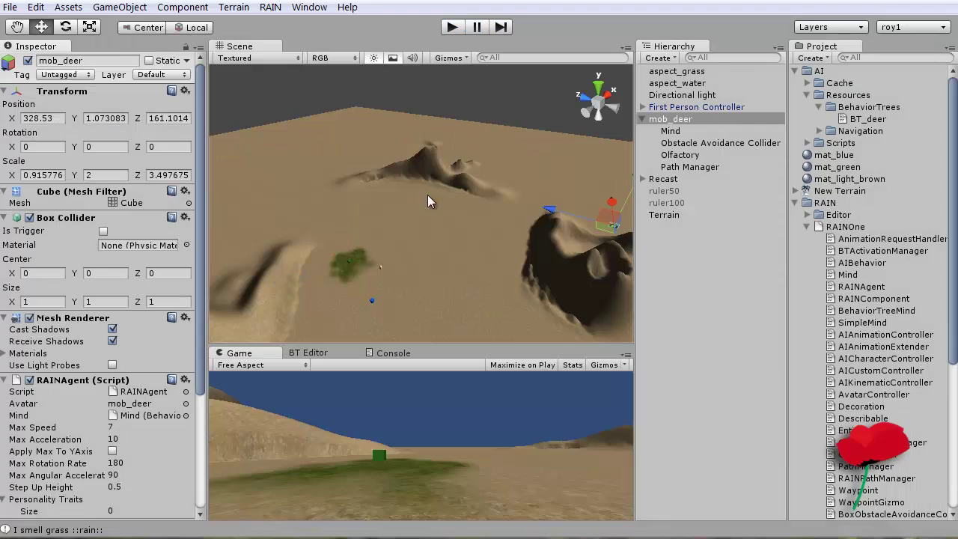
Move mob_deer to X about 178.9 and Z about 186.5, behind the large mountain range, and test its route to the grass in play mode
{"action": "scroll", "coordinate": [418, 201], "scroll_direction": "down", "scroll_amount": 3}
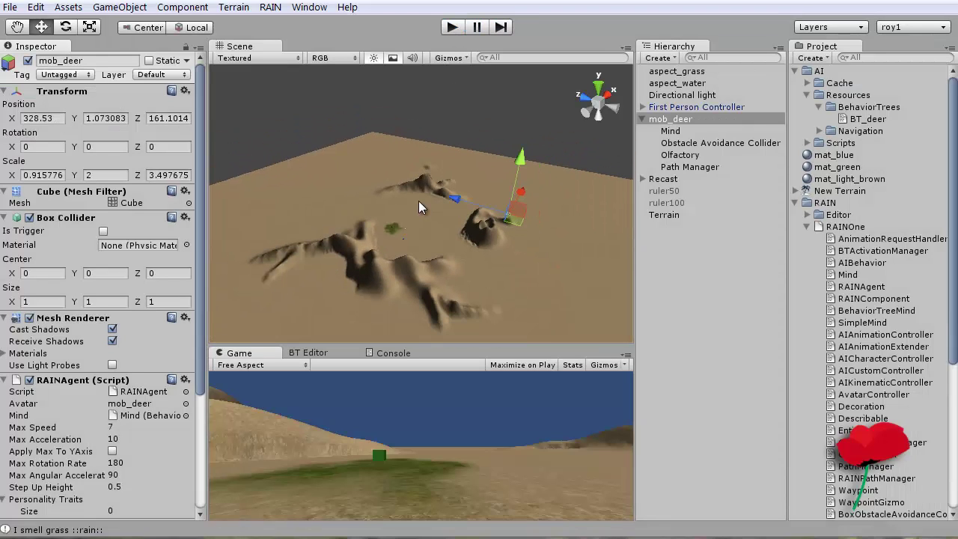
{"action": "left_click_drag", "start_coordinate": [522, 194], "coordinate": [468, 248]}
{"action": "left_click_drag", "start_coordinate": [393, 303], "coordinate": [355, 147]}
{"action": "left_click", "coordinate": [451, 28]}
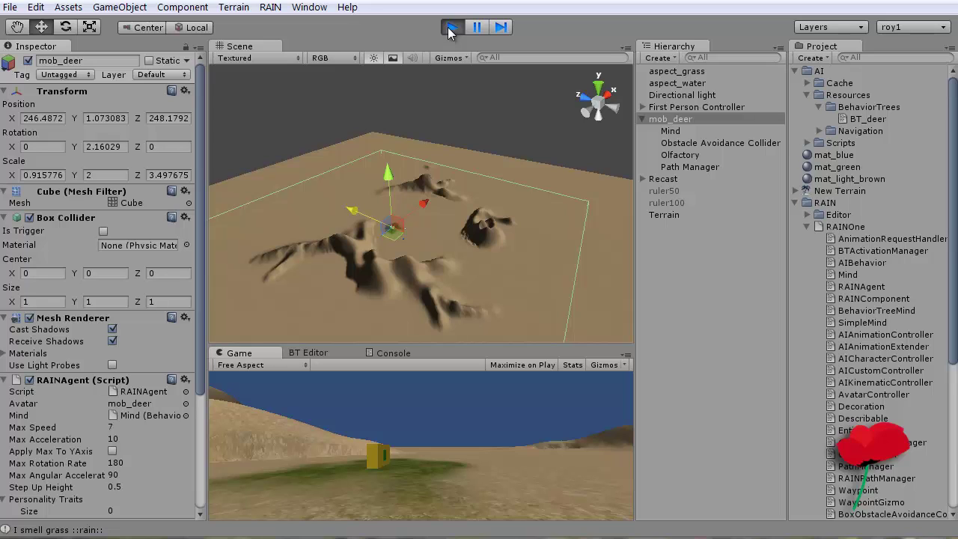
{"action": "left_click", "coordinate": [451, 29]}
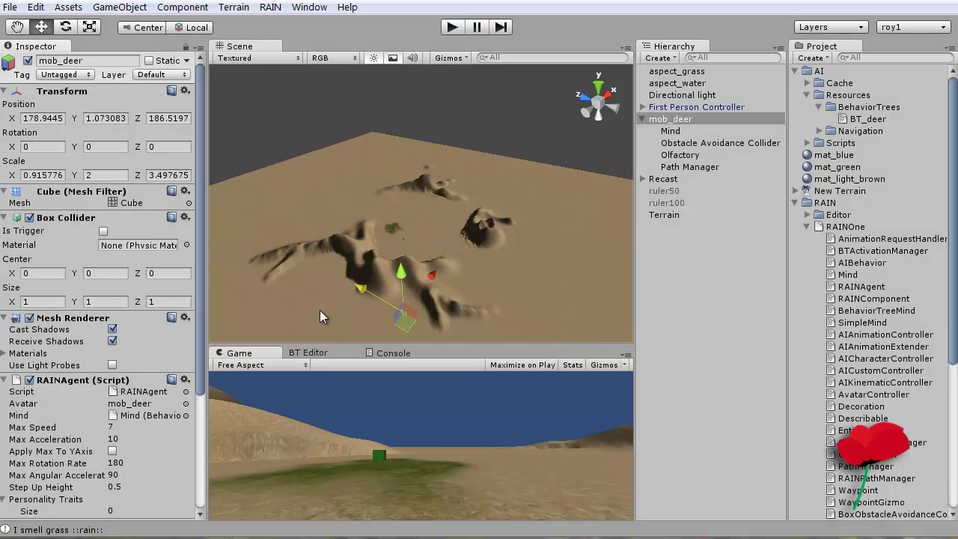
Move mob_deer along the range to X about 170.2 and Z about 227.4, play the scene to watch its route, and stop playback
{"action": "left_click_drag", "start_coordinate": [288, 257], "coordinate": [369, 278], "text": "alt"}
{"action": "left_click_drag", "start_coordinate": [409, 255], "coordinate": [397, 261]}
{"action": "left_click", "coordinate": [451, 27]}
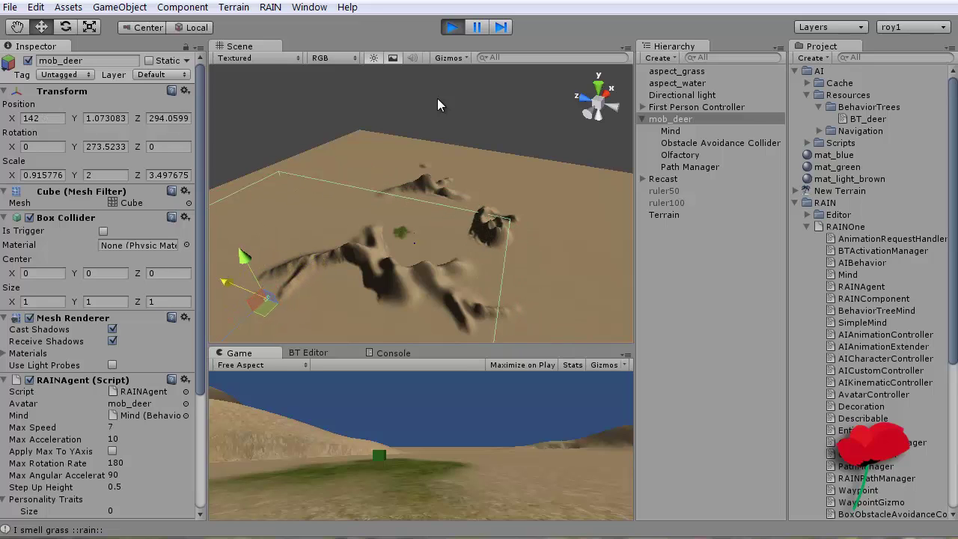
{"action": "left_click", "coordinate": [452, 27]}
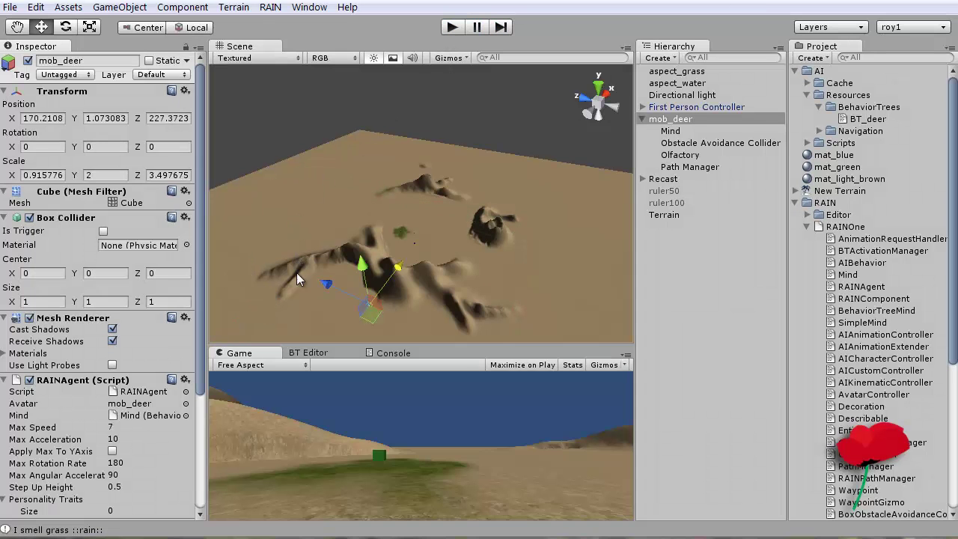
Examine the ridge extending from the large mountain range up close, and survey the whole terrain from another side
{"action": "left_click_drag", "start_coordinate": [265, 249], "coordinate": [418, 309], "text": "alt"}
{"action": "scroll", "coordinate": [418, 309], "scroll_direction": "up", "scroll_amount": 2}
{"action": "left_click_drag", "start_coordinate": [455, 280], "coordinate": [470, 263], "text": "alt"}
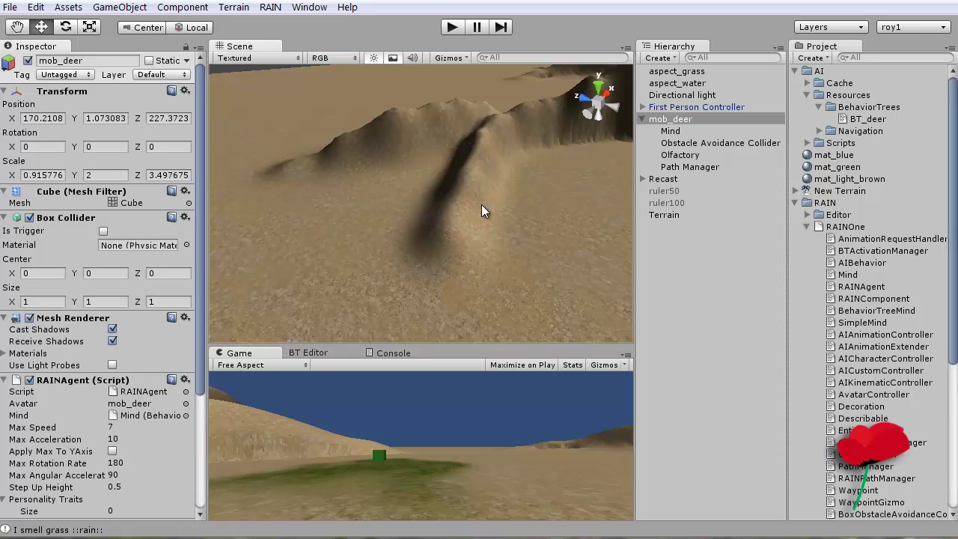
{"action": "right_click_drag", "start_coordinate": [442, 214], "coordinate": [463, 213]}
{"action": "right_click_drag", "start_coordinate": [497, 175], "coordinate": [244, 135]}
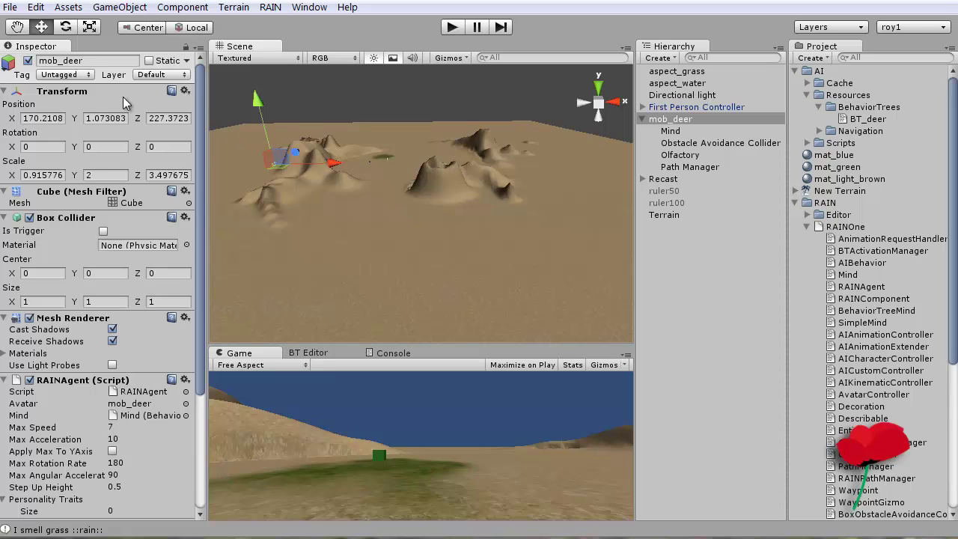
Review the debug smell grass, move to grass and root nodes of the BT_deer behavior tree
{"action": "left_click", "coordinate": [317, 355]}
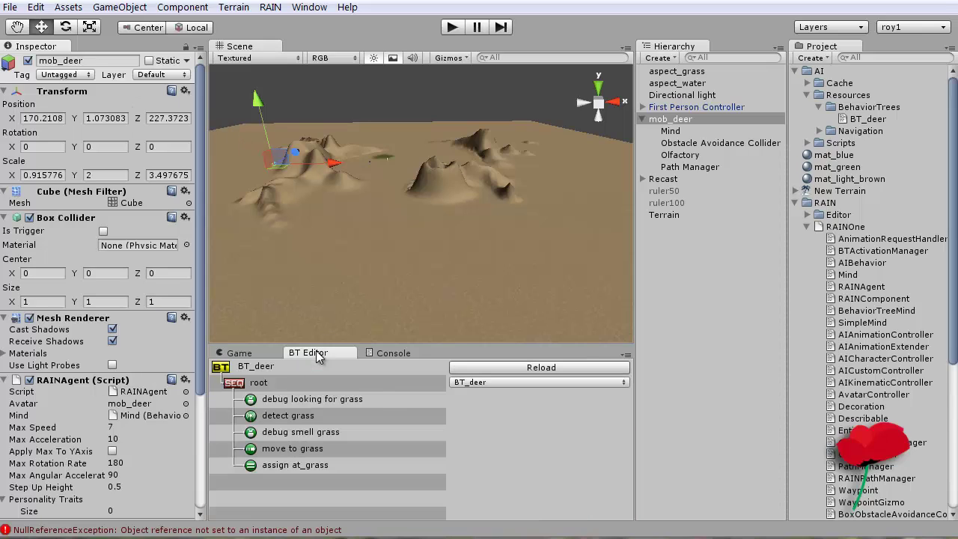
{"action": "left_click", "coordinate": [303, 434]}
{"action": "left_click", "coordinate": [305, 449]}
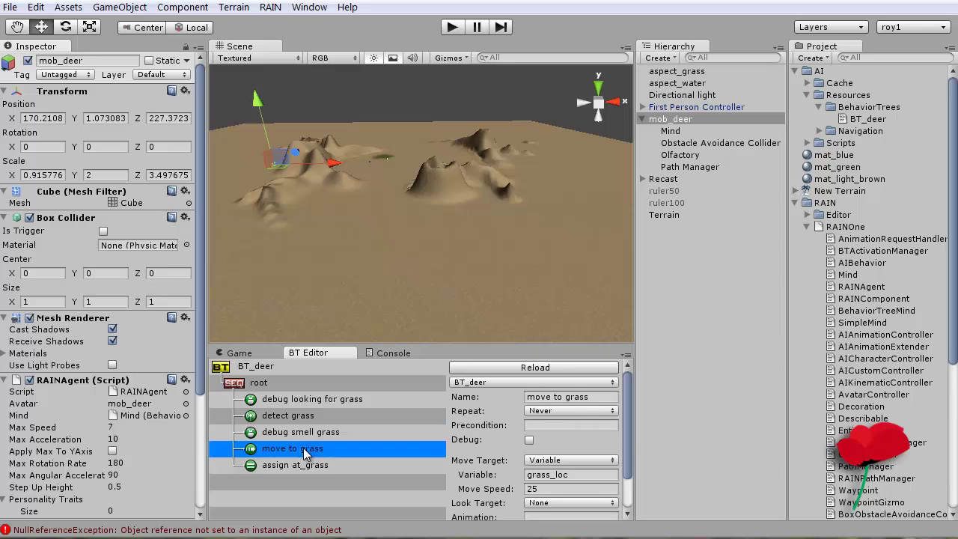
{"action": "left_click", "coordinate": [258, 383]}
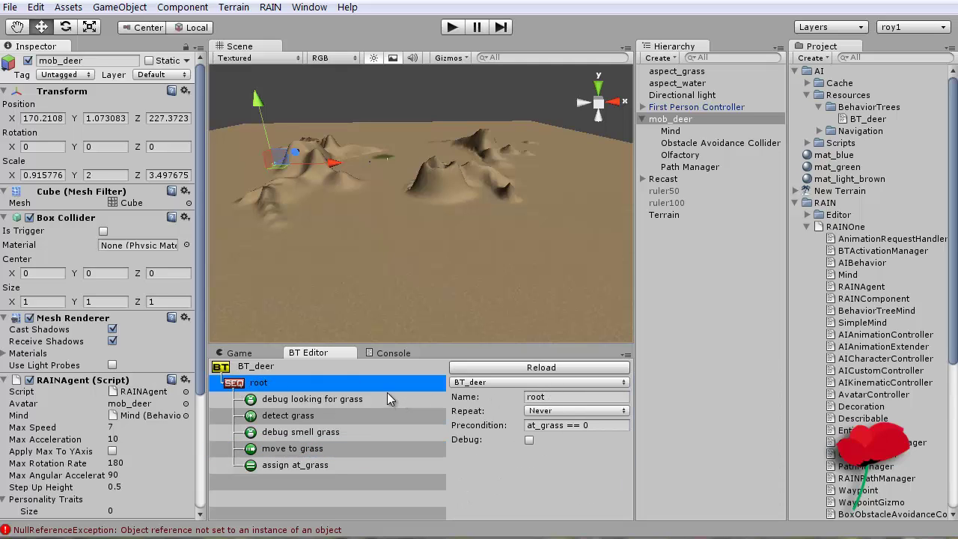
Look through the node and action types that can be created under the root node, and select the Terrain without adding any
{"action": "right_click", "coordinate": [387, 387]}
{"action": "mouse_move", "coordinate": [452, 399]}
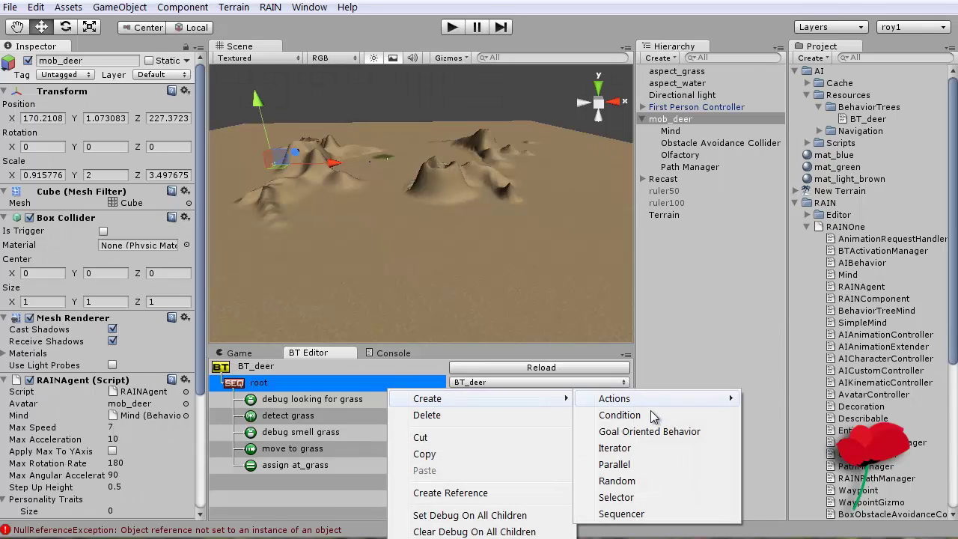
{"action": "mouse_move", "coordinate": [659, 399]}
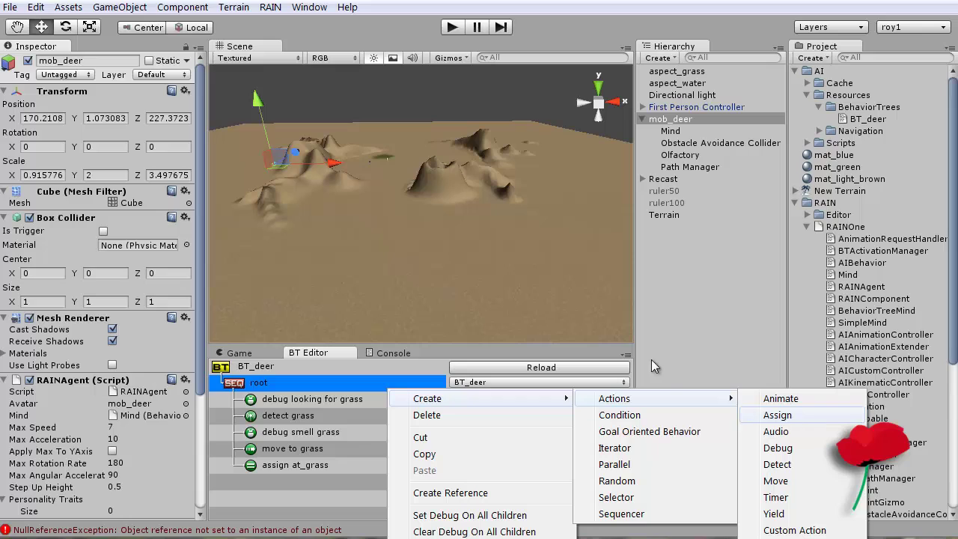
{"action": "left_click", "coordinate": [384, 180]}
{"action": "left_click", "coordinate": [385, 180]}
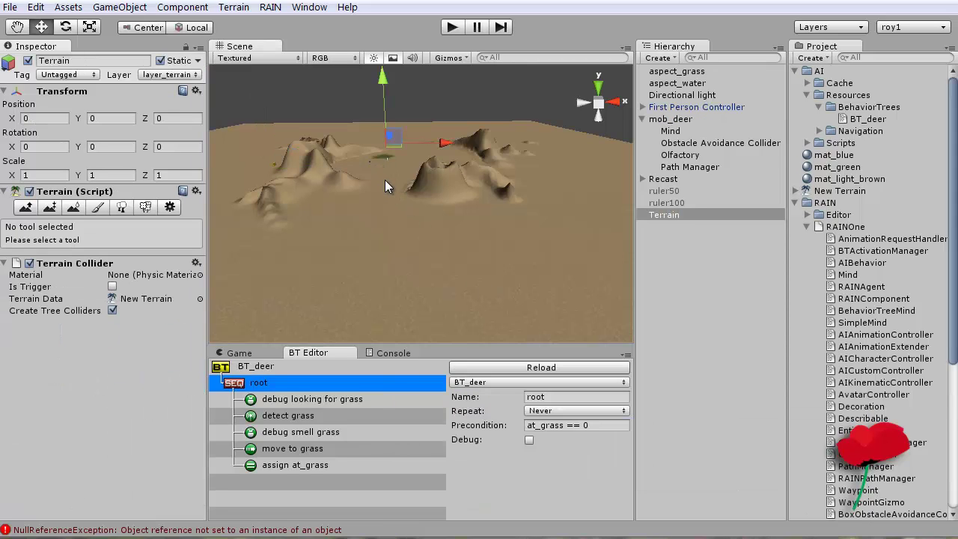